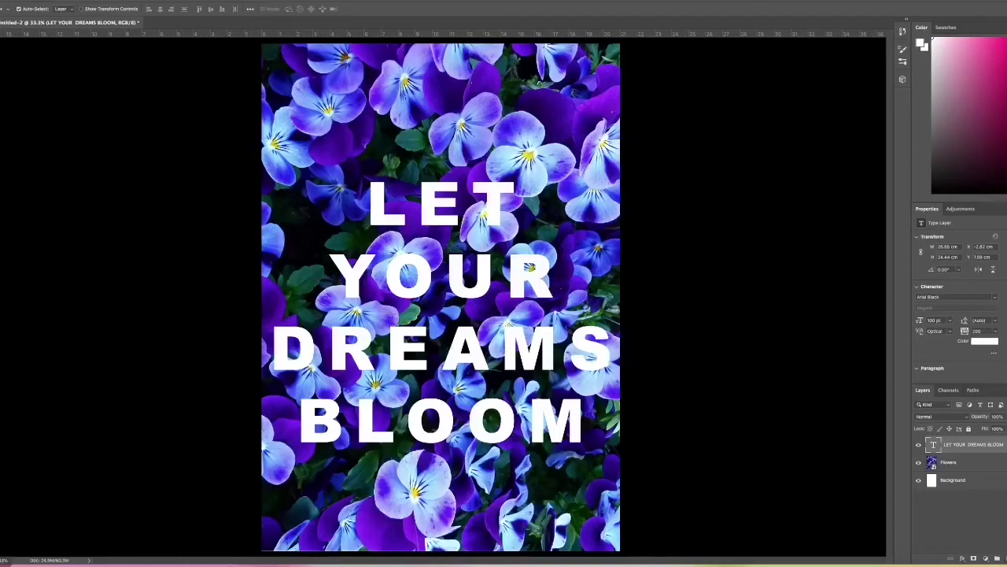
# Lower the text layer opacity to about 46%, view at 100% zoom, and bring up the text layer's options with the Eraser active.
pyautogui.click(1002, 416)
pyautogui.moveTo(998, 429); pyautogui.dragTo(988, 429)
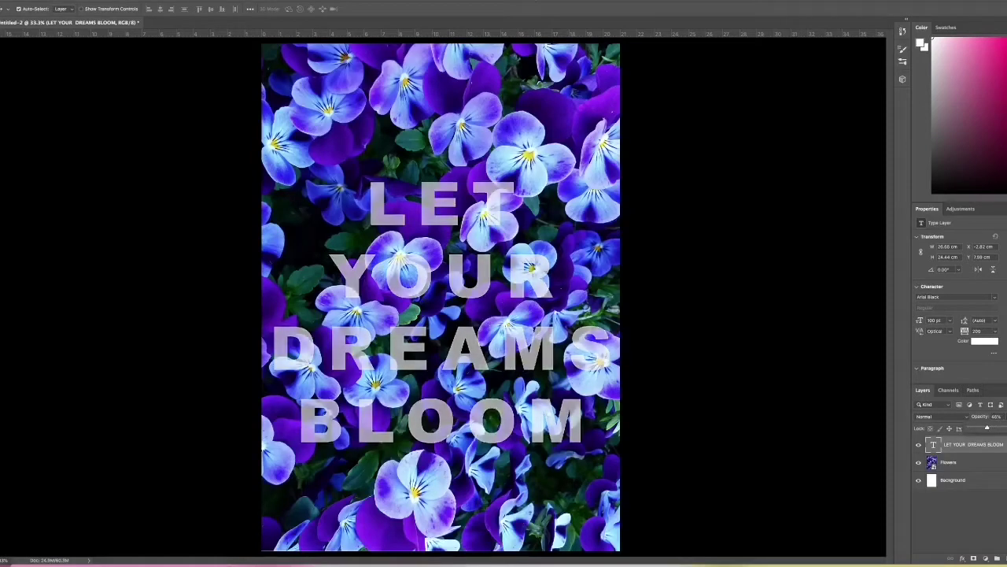
pyautogui.press('z')
pyautogui.moveTo(449, 181); pyautogui.dragTo(480, 181)
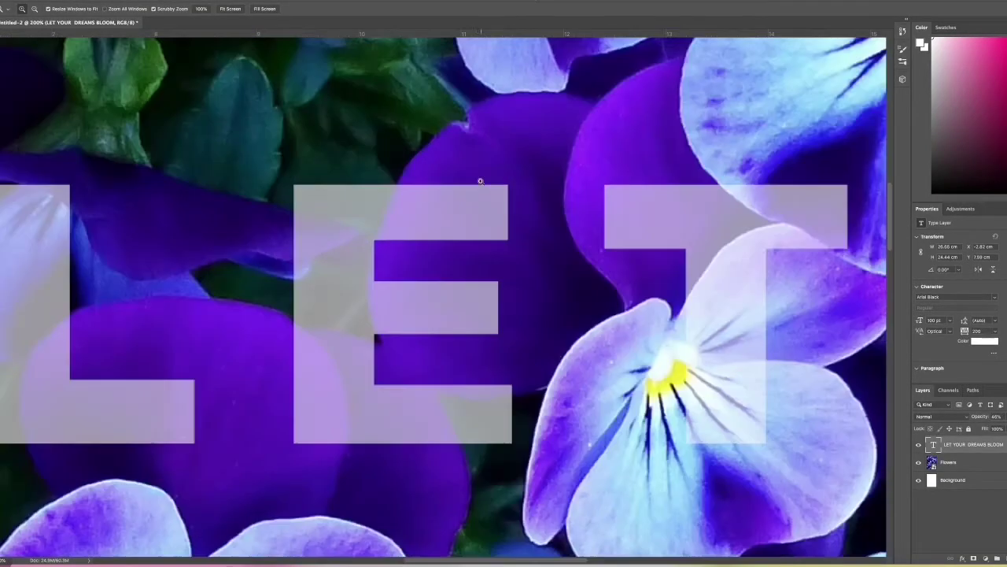
pyautogui.rightClick(445, 203)
pyautogui.click(469, 226)
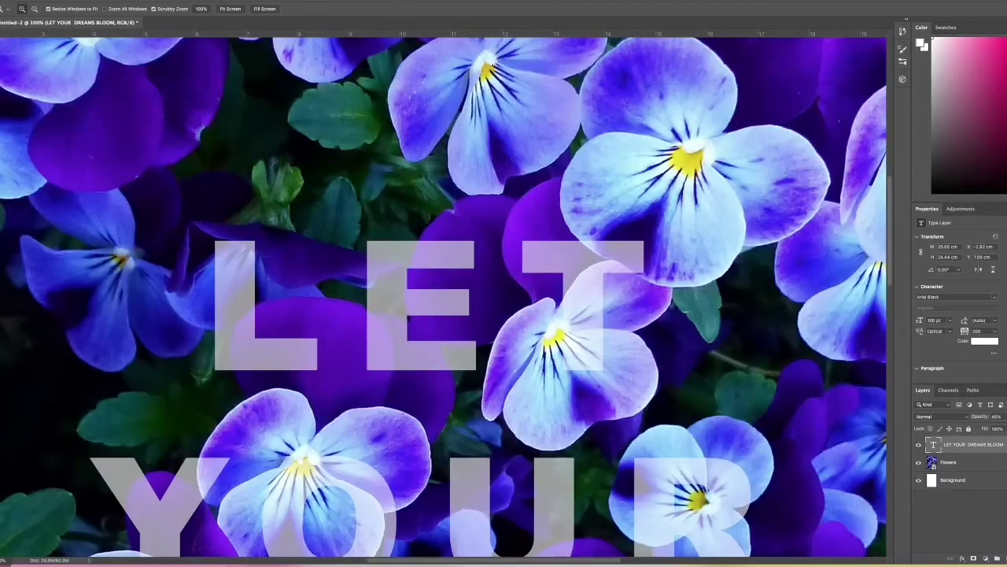
pyautogui.press('e')
pyautogui.rightClick(973, 444)
# Rasterize the text layer and erase the L and E where pansy petals cross them.
pyautogui.click(896, 299)
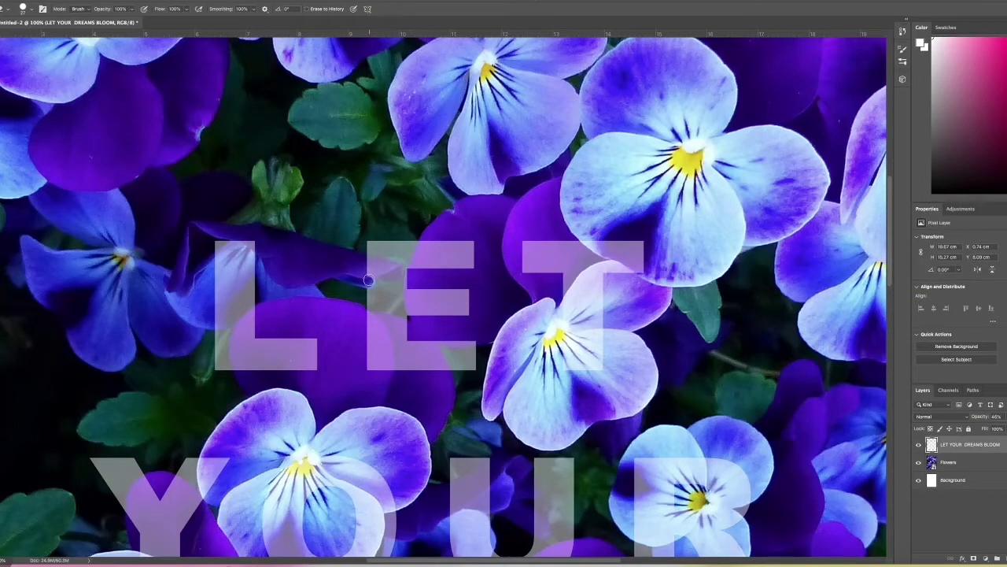
pyautogui.moveTo(370, 273)
pyautogui.mouseDown()
pyautogui.moveTo(394, 273)
pyautogui.moveTo(361, 260)
pyautogui.mouseUp()
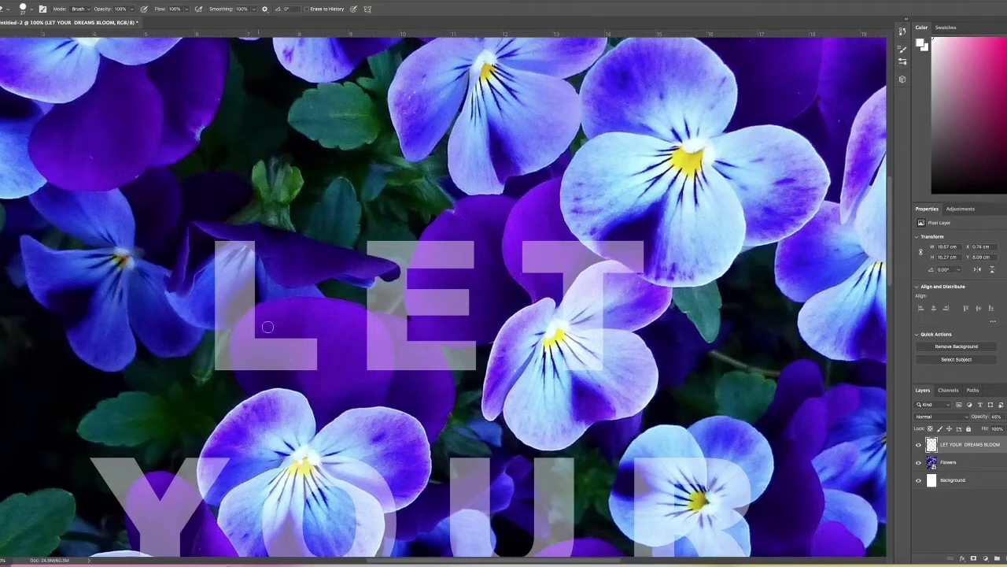
pyautogui.moveTo(210, 247)
pyautogui.mouseDown()
pyautogui.moveTo(245, 225)
pyautogui.moveTo(257, 249)
pyautogui.mouseUp()
pyautogui.moveTo(364, 314)
pyautogui.mouseDown()
pyautogui.moveTo(393, 364)
pyautogui.moveTo(382, 381)
pyautogui.moveTo(363, 330)
pyautogui.moveTo(369, 378)
pyautogui.mouseUp()
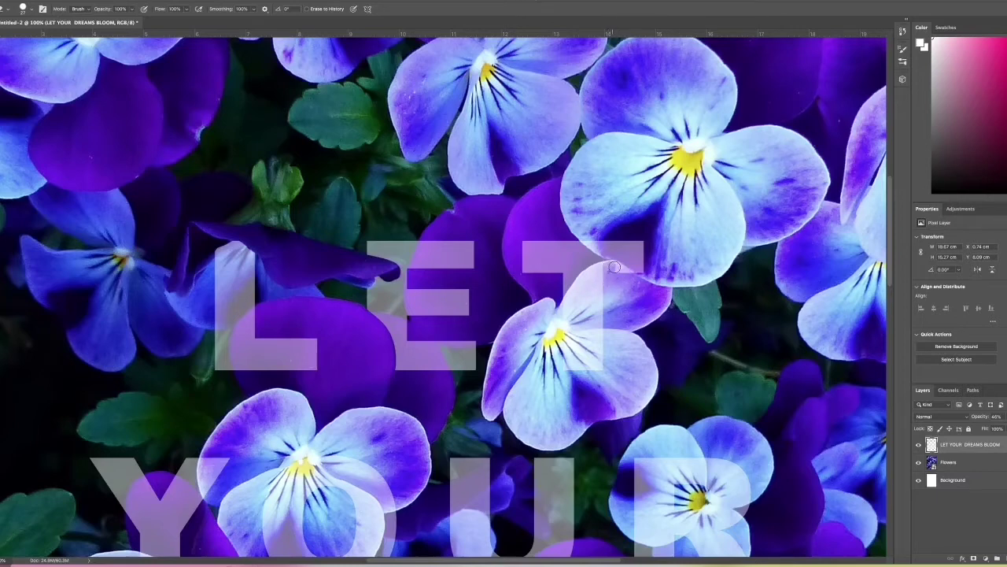
pyautogui.scroll(-3, 751, 313)
# Preview the text at full opacity, check brush settings, and undo a stray stroke on the L.
pyautogui.scroll(-2, 768, 321)
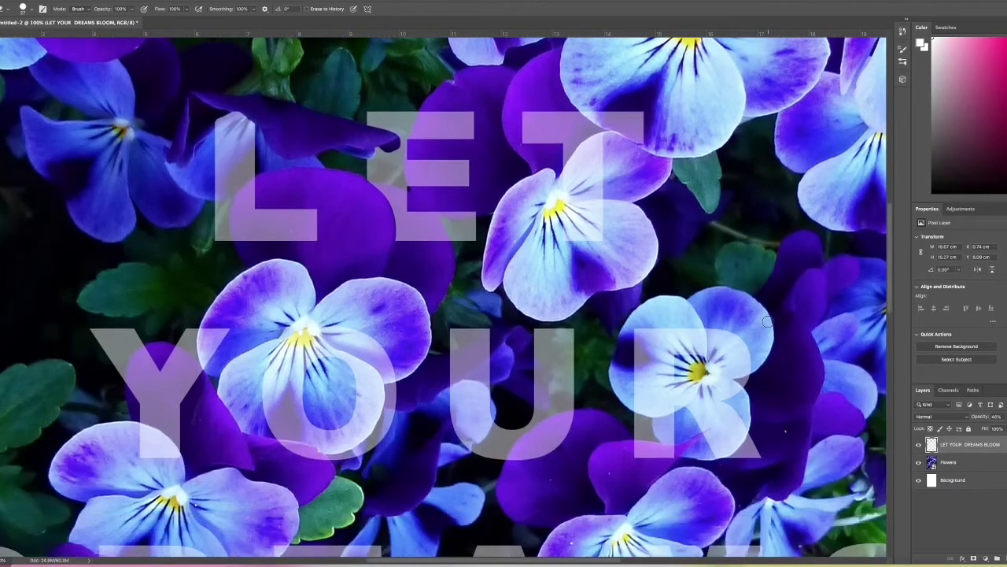
pyautogui.moveTo(987, 429); pyautogui.dragTo(1006, 428)
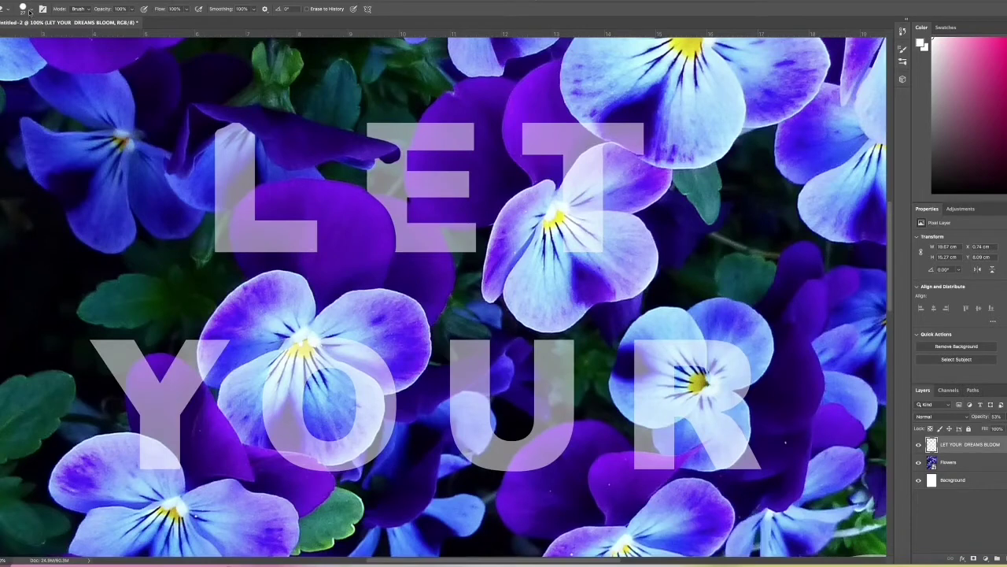
pyautogui.click(29, 11)
pyautogui.press('Return')
pyautogui.moveTo(215, 236); pyautogui.dragTo(215, 251)
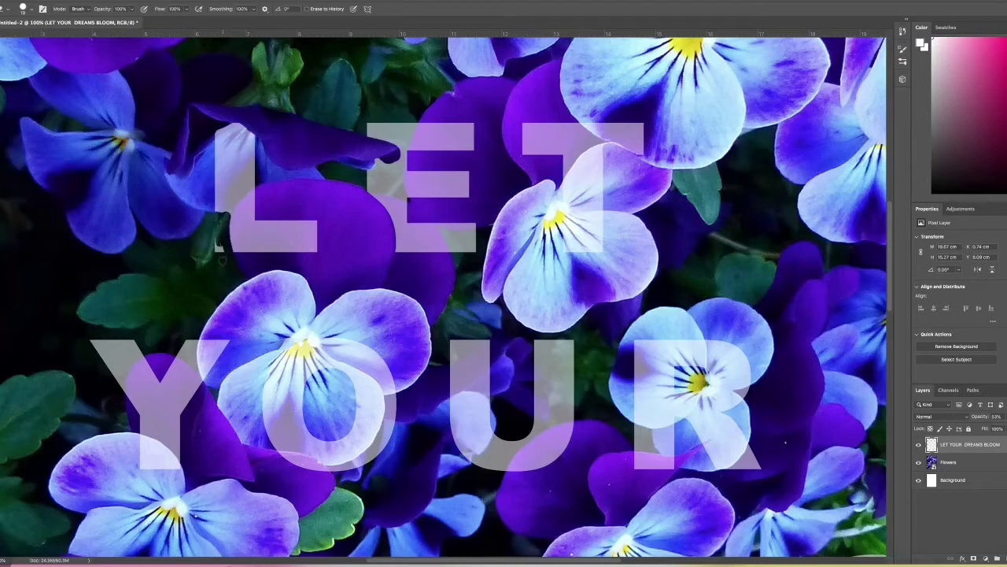
pyautogui.hotkey('ctrl', 'z')
# Erase the T where the pale petal overlaps it, previewing at full opacity.
pyautogui.moveTo(1004, 416); pyautogui.dragTo(1006, 428)
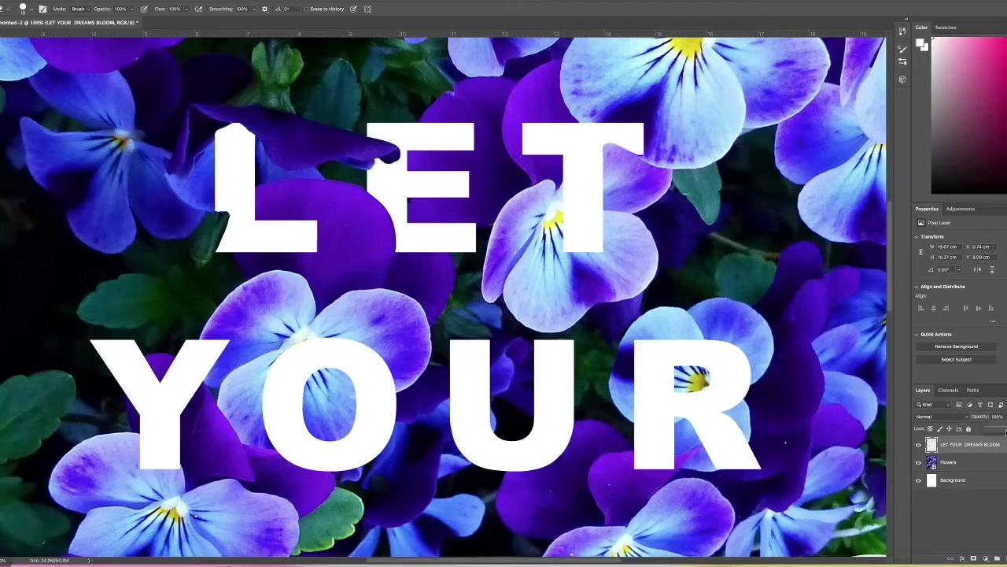
pyautogui.hotkey('ctrl', 'z')
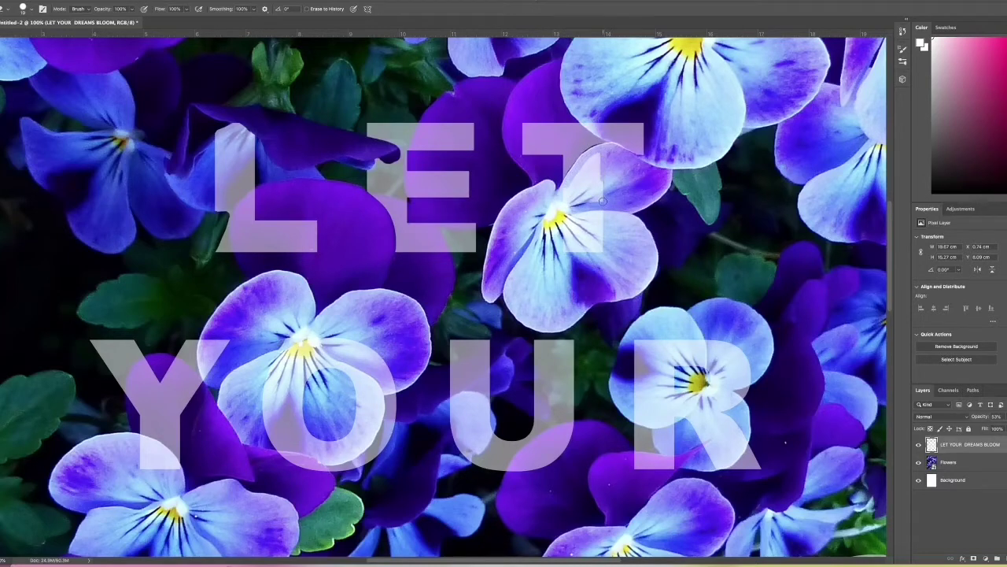
pyautogui.moveTo(594, 207)
pyautogui.mouseDown()
pyautogui.moveTo(599, 154)
pyautogui.moveTo(560, 194)
pyautogui.moveTo(594, 183)
pyautogui.moveTo(595, 166)
pyautogui.moveTo(571, 193)
pyautogui.moveTo(599, 158)
pyautogui.mouseUp()
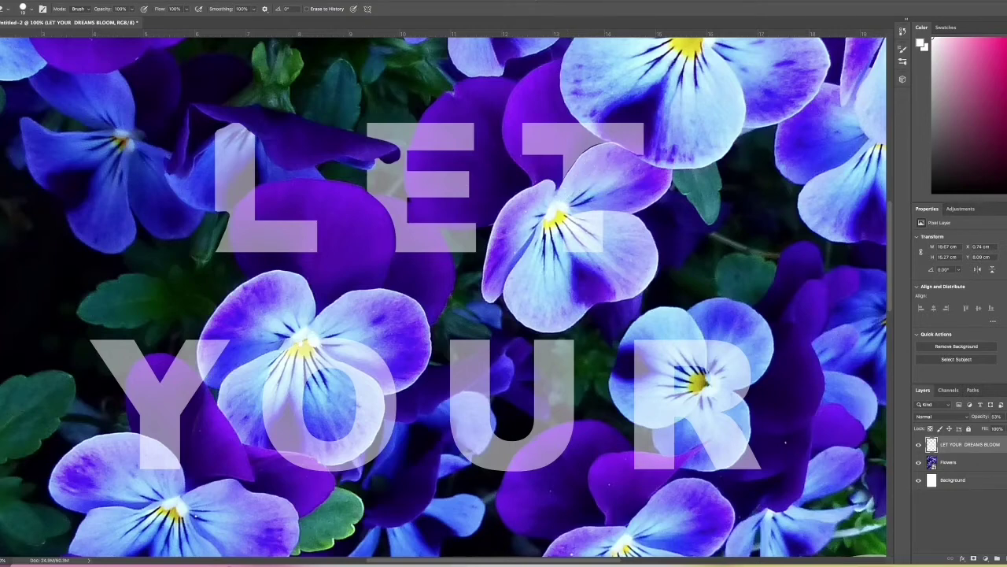
pyautogui.moveTo(993, 429)
pyautogui.mouseDown()
pyautogui.moveTo(1006, 429)
pyautogui.moveTo(997, 429)
pyautogui.mouseUp()
# Erase parts of the Y and nearby text along the overlapping petal edges.
pyautogui.scroll(-3, 177, 338)
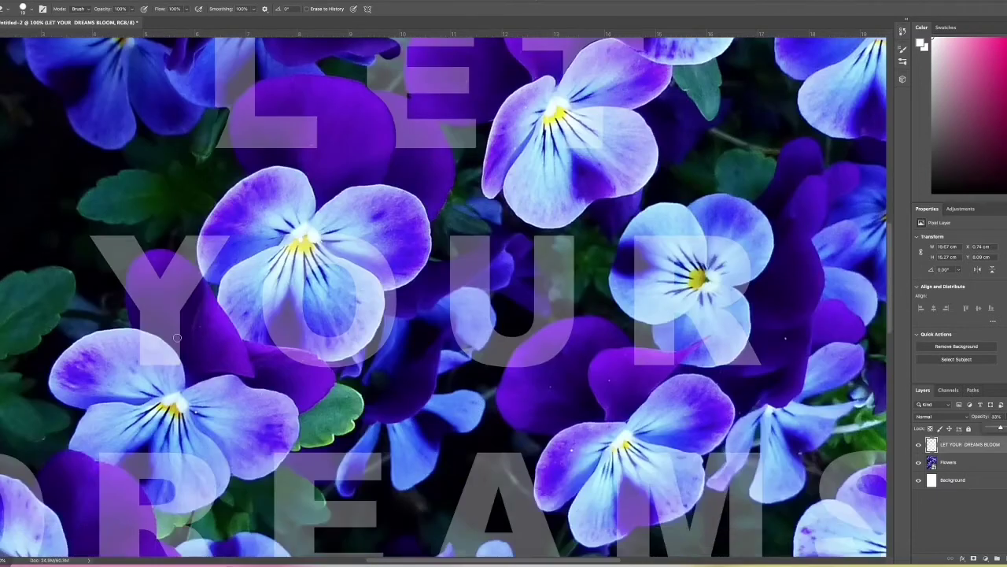
pyautogui.click(138, 334)
pyautogui.moveTo(143, 343); pyautogui.dragTo(174, 374)
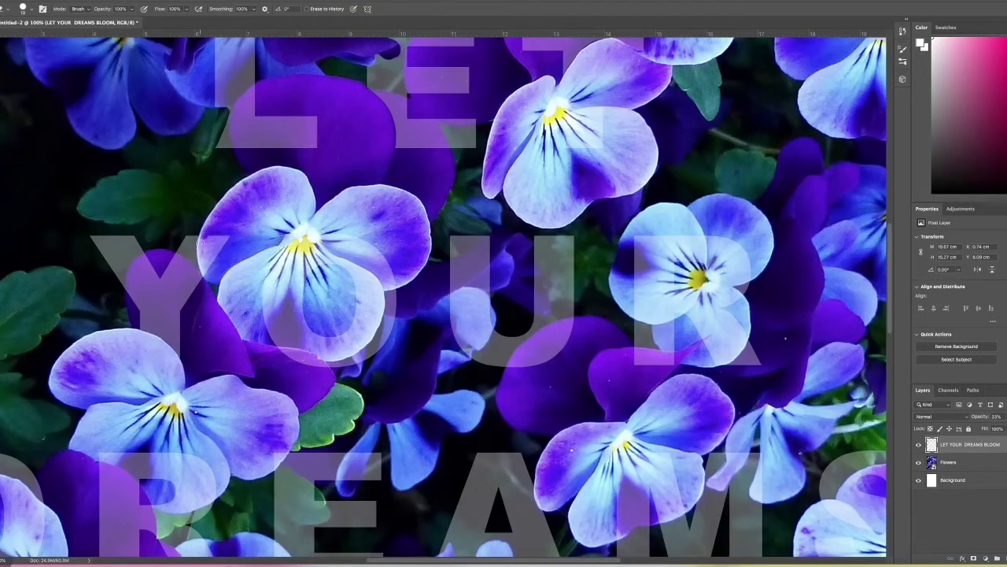
pyautogui.moveTo(202, 240)
pyautogui.mouseDown()
pyautogui.moveTo(211, 285)
pyautogui.moveTo(211, 262)
pyautogui.moveTo(230, 235)
pyautogui.mouseUp()
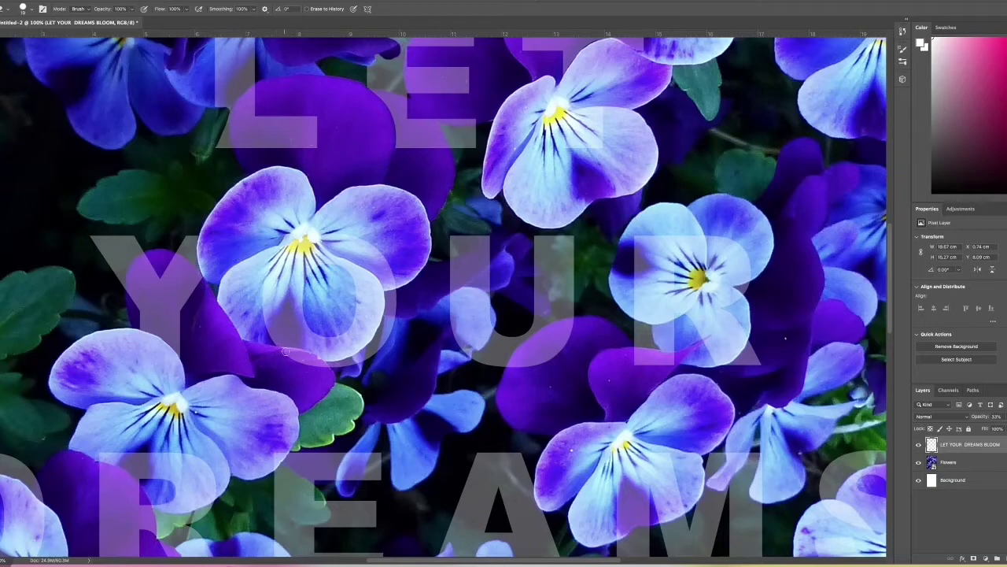
pyautogui.moveTo(286, 351); pyautogui.dragTo(319, 364)
pyautogui.moveTo(324, 238)
pyautogui.mouseDown()
pyautogui.moveTo(340, 256)
pyautogui.moveTo(370, 264)
pyautogui.mouseUp()
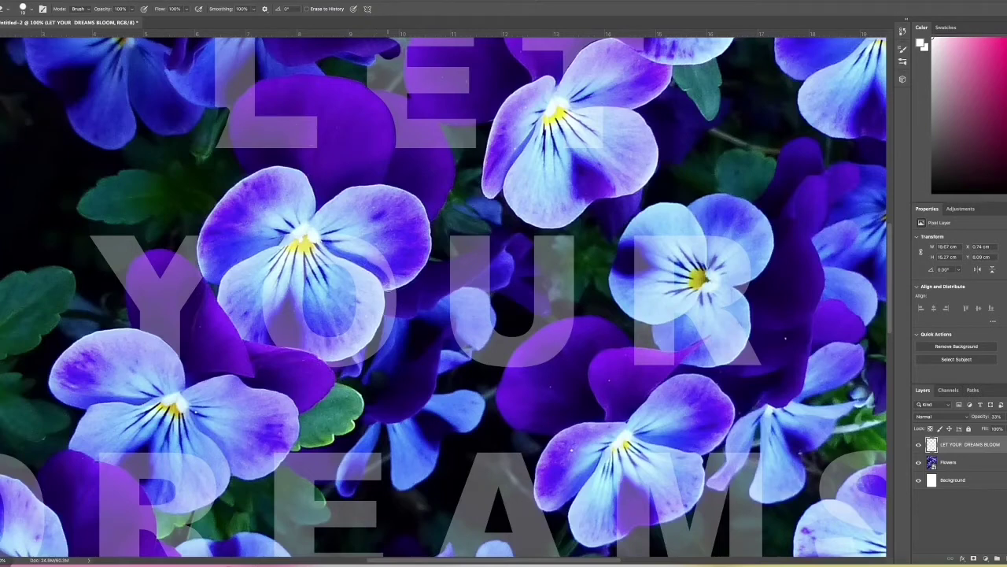
pyautogui.moveTo(388, 270)
pyautogui.mouseDown()
pyautogui.moveTo(371, 242)
pyautogui.moveTo(318, 229)
pyautogui.moveTo(401, 282)
pyautogui.mouseUp()
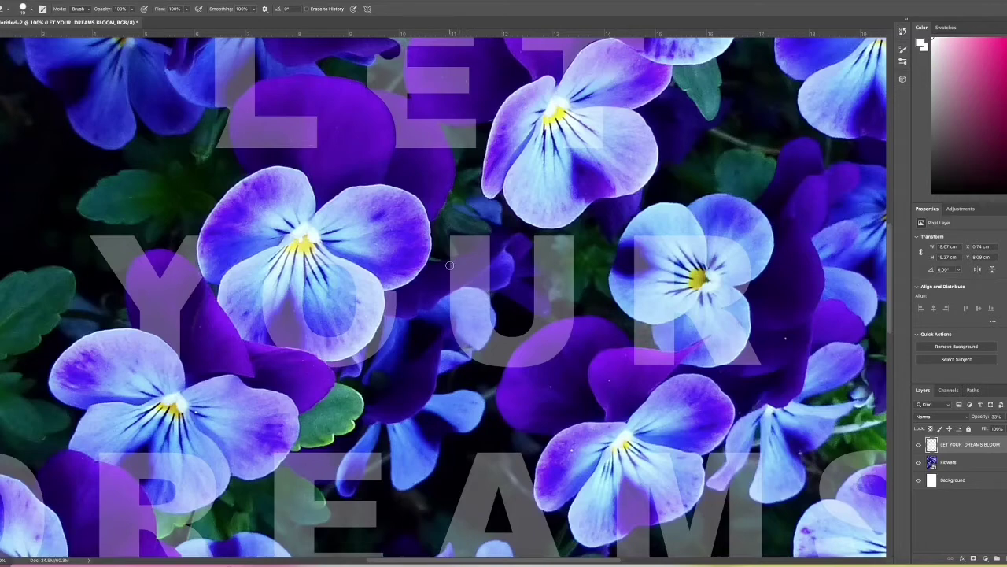
# Erase the U and a curved strip of the R where petals cross them.
pyautogui.moveTo(449, 266); pyautogui.dragTo(506, 227)
pyautogui.moveTo(452, 290)
pyautogui.mouseDown()
pyautogui.moveTo(492, 255)
pyautogui.moveTo(429, 294)
pyautogui.moveTo(466, 262)
pyautogui.mouseUp()
pyautogui.moveTo(467, 263); pyautogui.dragTo(433, 281)
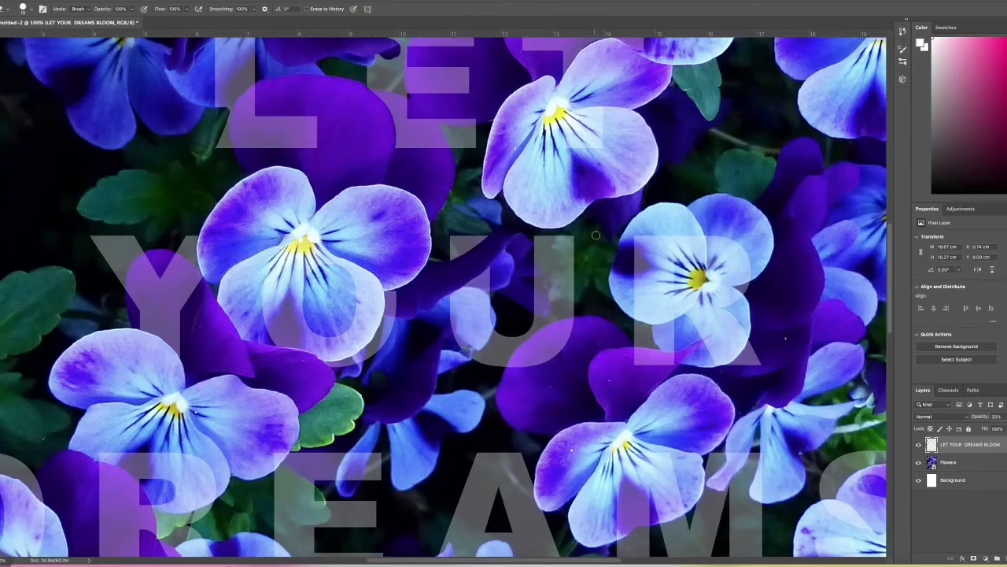
pyautogui.moveTo(557, 247)
pyautogui.mouseDown()
pyautogui.moveTo(567, 262)
pyautogui.moveTo(547, 275)
pyautogui.moveTo(554, 303)
pyautogui.moveTo(571, 295)
pyautogui.moveTo(558, 273)
pyautogui.moveTo(556, 285)
pyautogui.moveTo(576, 249)
pyautogui.moveTo(565, 227)
pyautogui.moveTo(576, 302)
pyautogui.moveTo(568, 263)
pyautogui.moveTo(565, 273)
pyautogui.mouseUp()
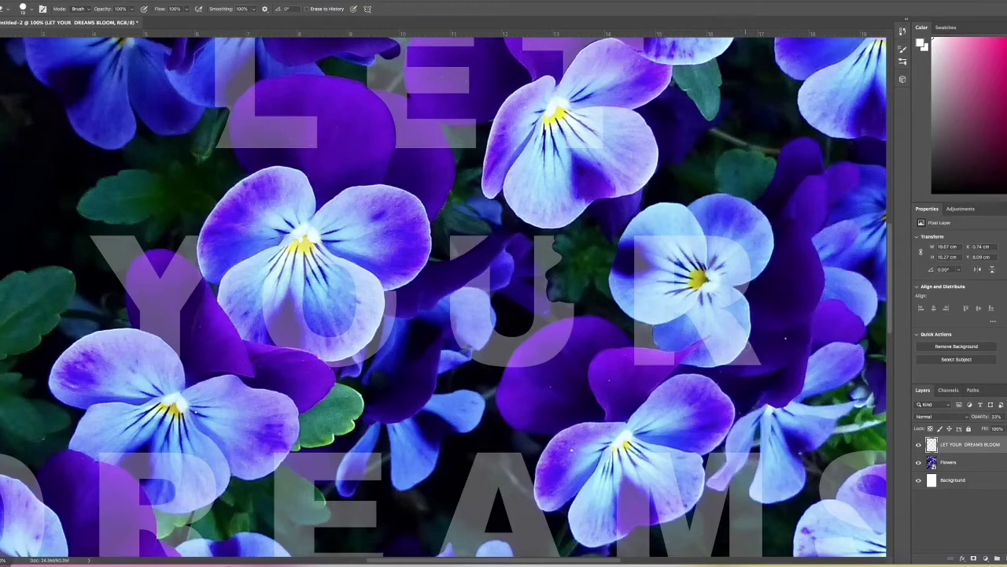
# Raise the text opacity to check edges and erase the R around the flower centre.
pyautogui.click(1004, 417)
pyautogui.moveTo(989, 429); pyautogui.dragTo(1006, 428)
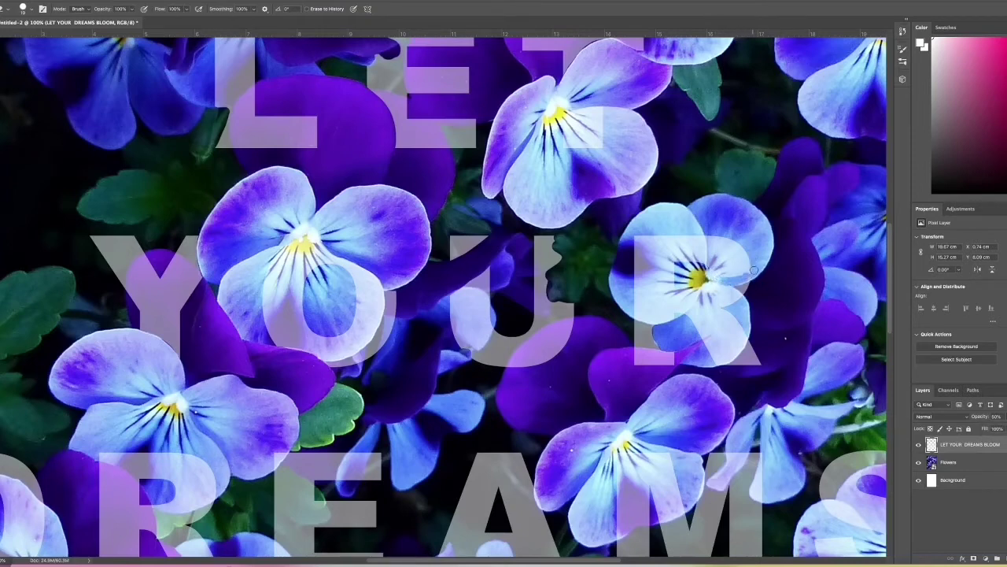
pyautogui.moveTo(712, 240); pyautogui.dragTo(713, 280)
# Set Eraser smoothing to 40% and size 38, restore text opacity to 100%, and fit the poster.
pyautogui.click(253, 9)
pyautogui.moveTo(256, 21); pyautogui.dragTo(224, 20)
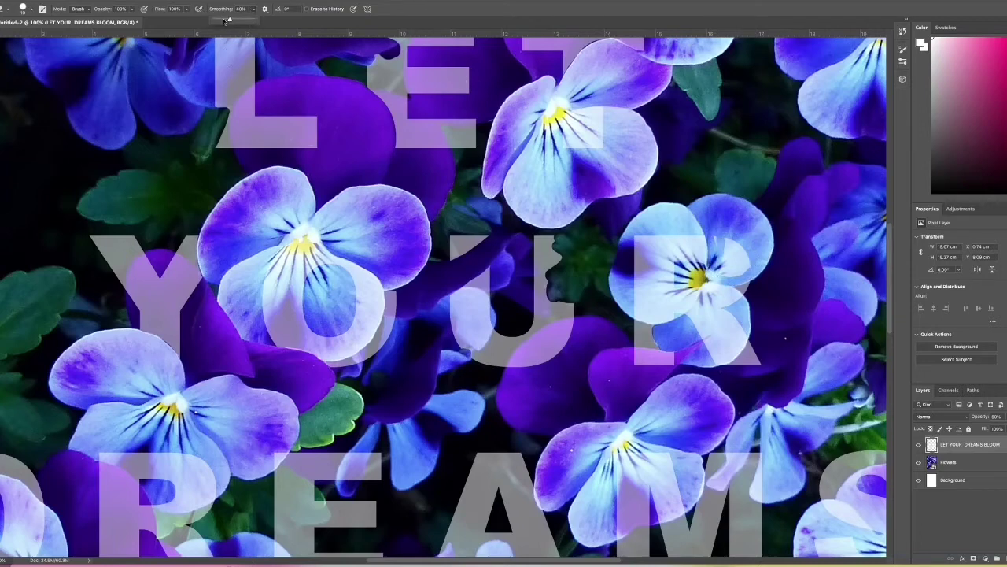
pyautogui.click(21, 12)
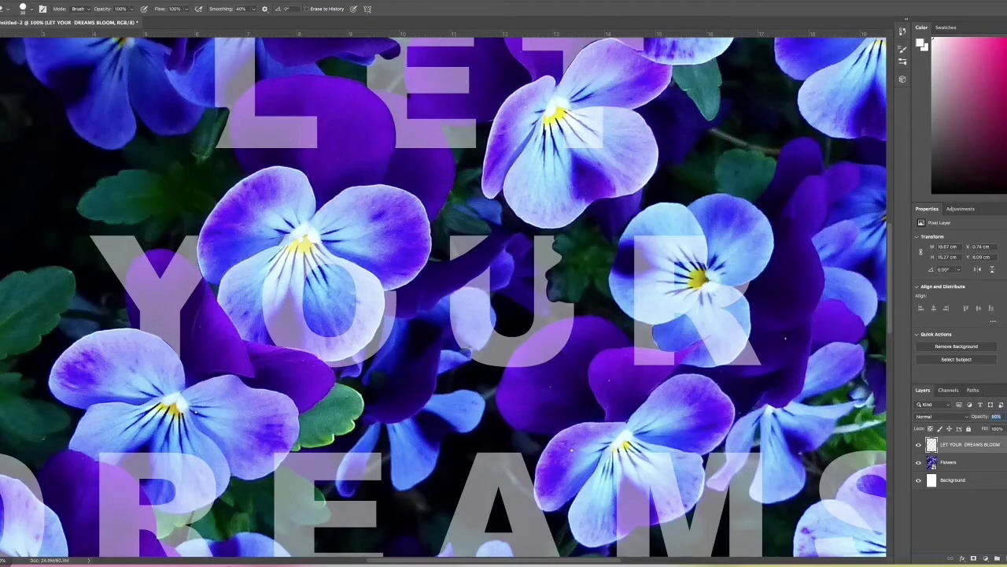
pyautogui.write('100')
pyautogui.press('Return')
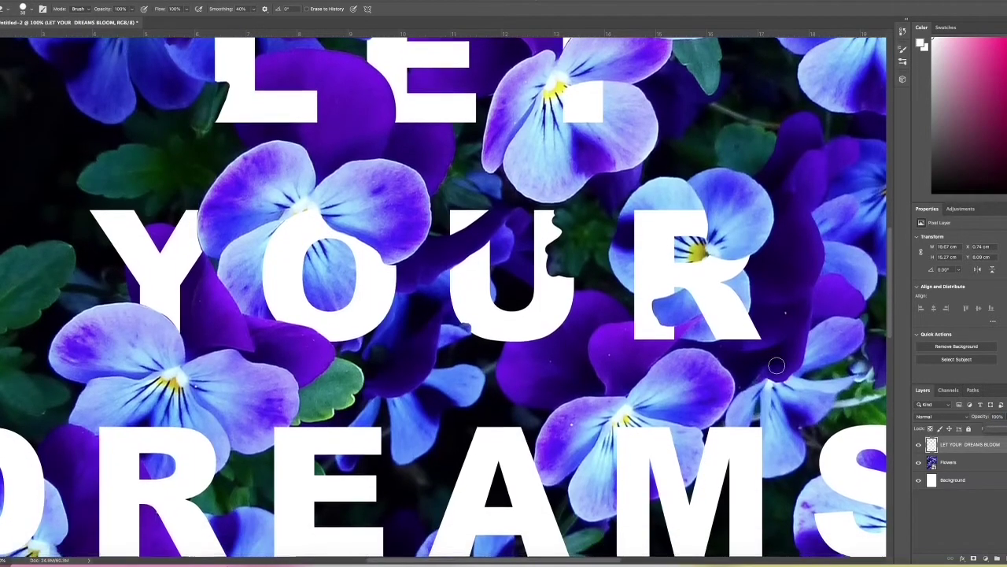
pyautogui.scroll(-5, 776, 365)
pyautogui.hotkey('ctrl', '0')
# Magic-wand select the white letters, including D, R, B and S, then add a new layer above.
pyautogui.press('w')
pyautogui.click(457, 273)
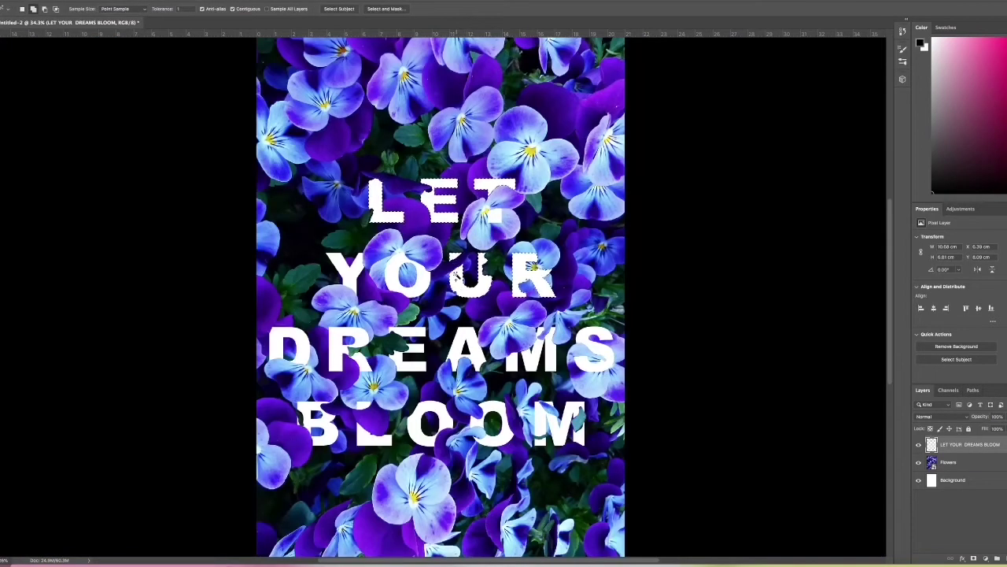
pyautogui.keyDown('shift'); pyautogui.click(343, 346); pyautogui.keyUp('shift')
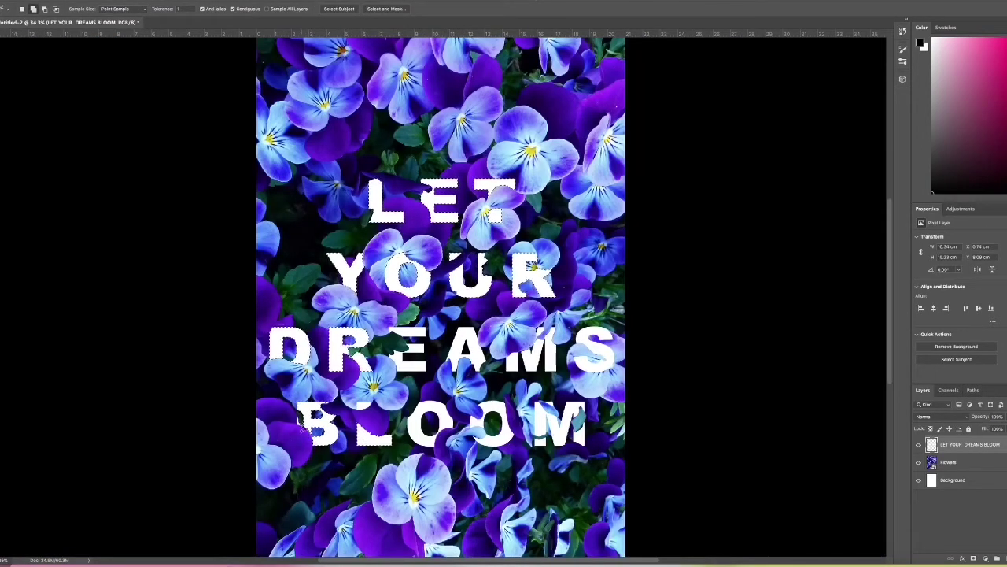
pyautogui.keyDown('shift'); pyautogui.click(315, 425); pyautogui.keyUp('shift')
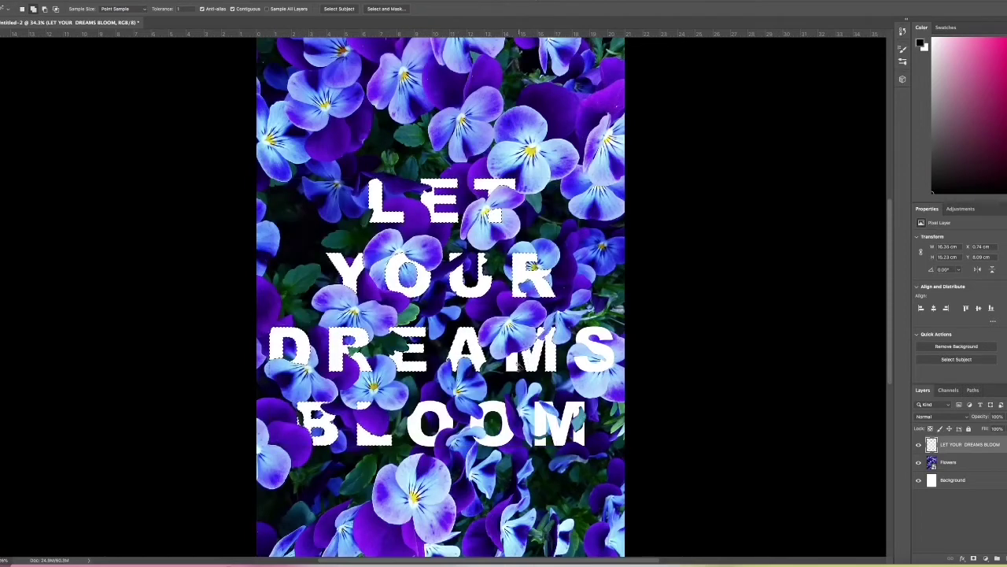
pyautogui.keyDown('shift'); pyautogui.click(605, 358); pyautogui.keyUp('shift')
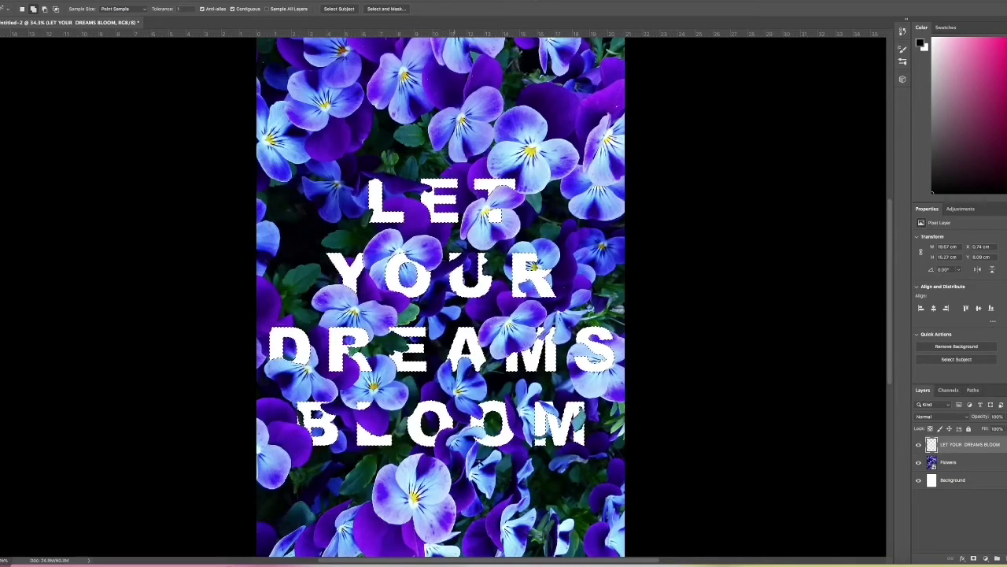
pyautogui.hotkey('ctrl', 'j')
# Zoom in on LET and paint soft grey shadows on the L with a large brush.
pyautogui.press('z')
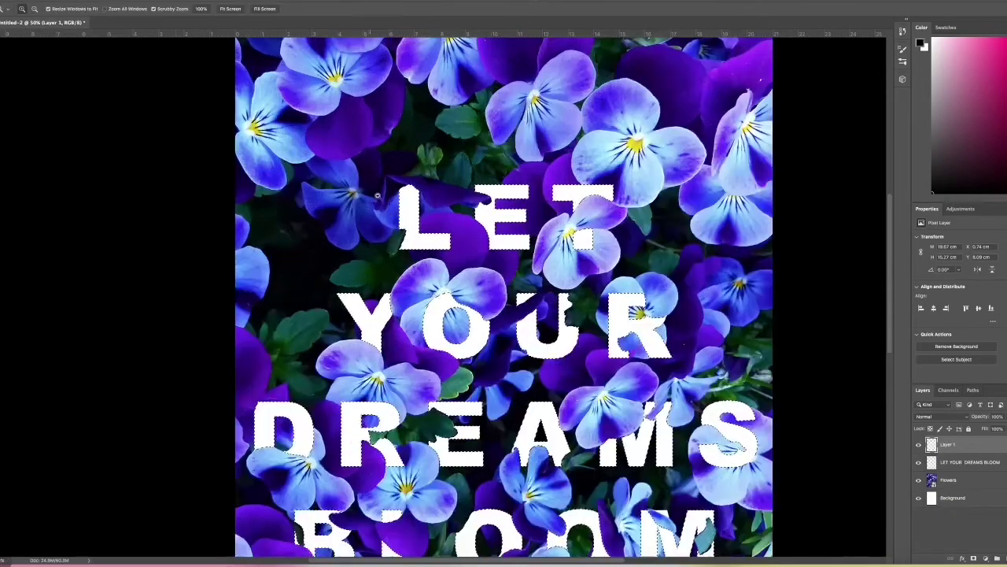
pyautogui.moveTo(367, 181); pyautogui.dragTo(17, 95)
pyautogui.press('b')
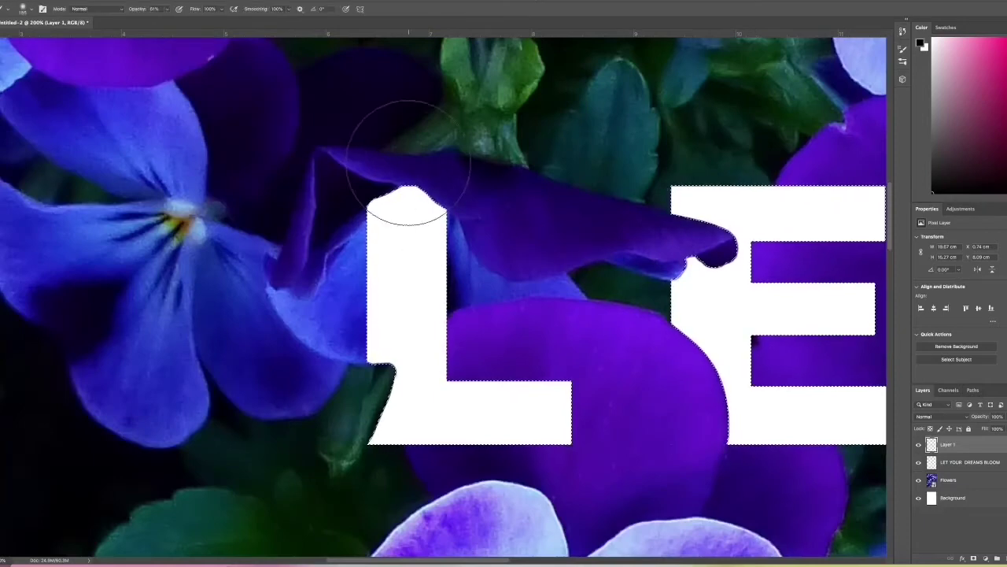
pyautogui.click(30, 9)
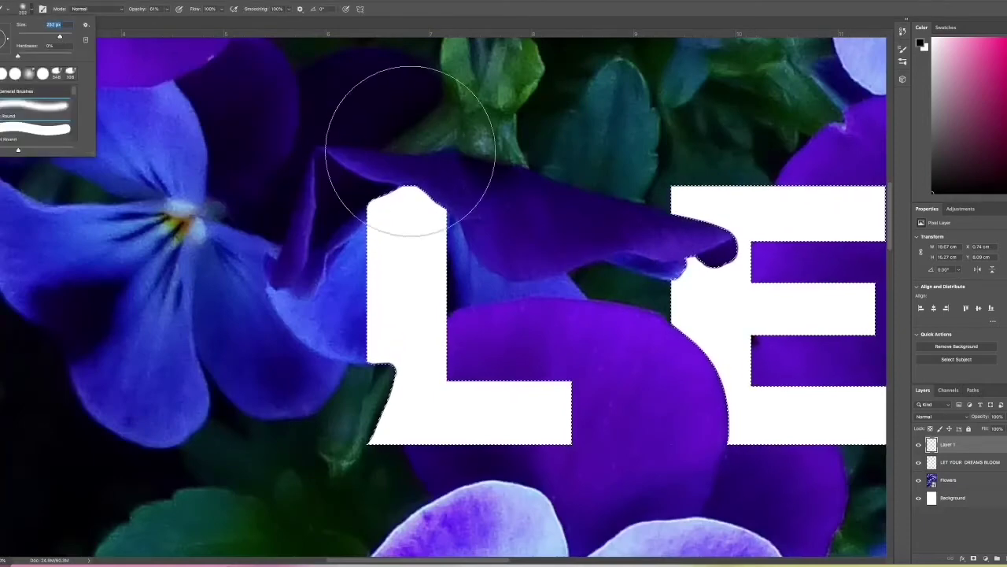
pyautogui.click(458, 134)
pyautogui.click(452, 135)
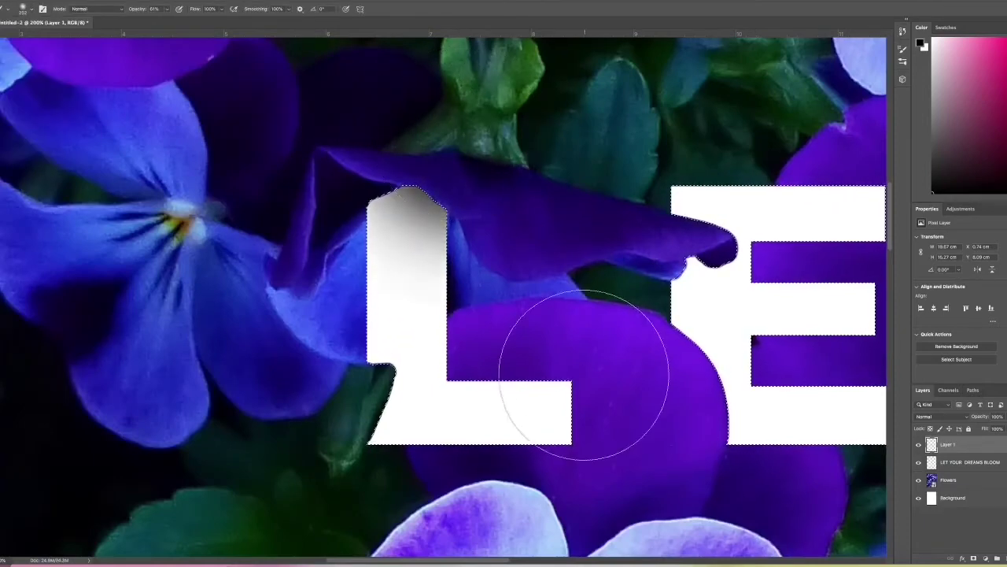
pyautogui.click(511, 329)
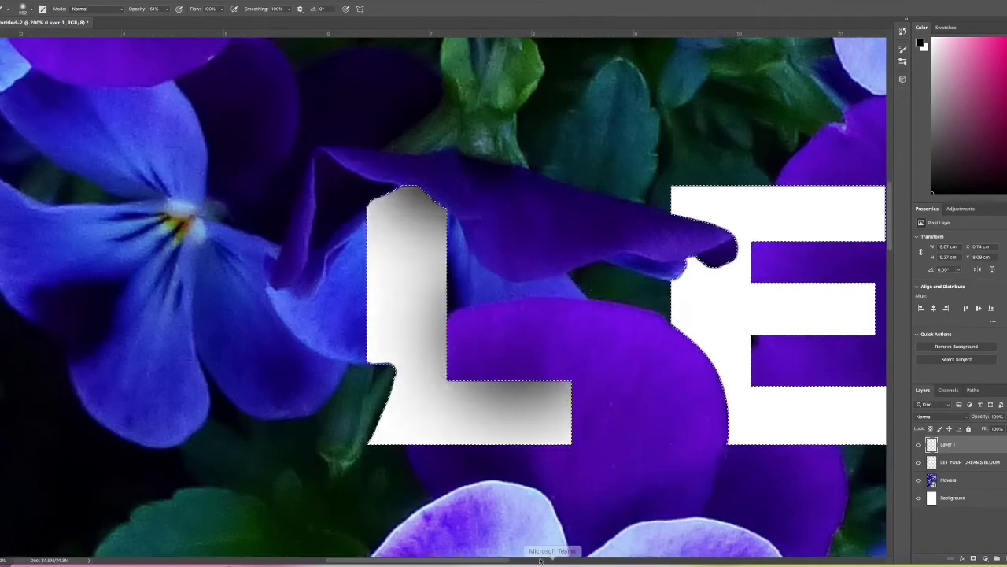
# Shade the E and the T's top bar where petals overlap them.
pyautogui.hscroll(5, 545, 401)
pyautogui.click(441, 299)
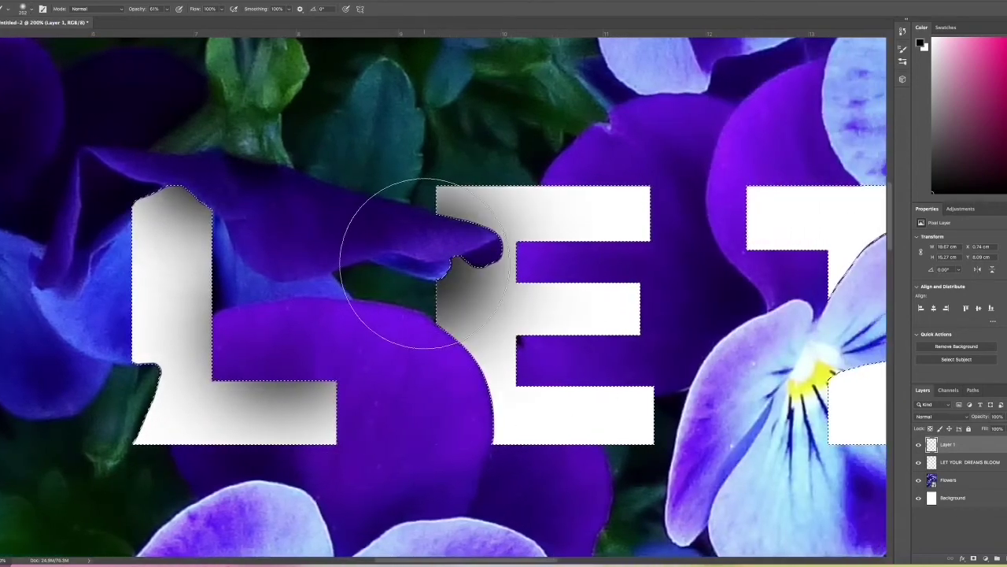
pyautogui.click(401, 408)
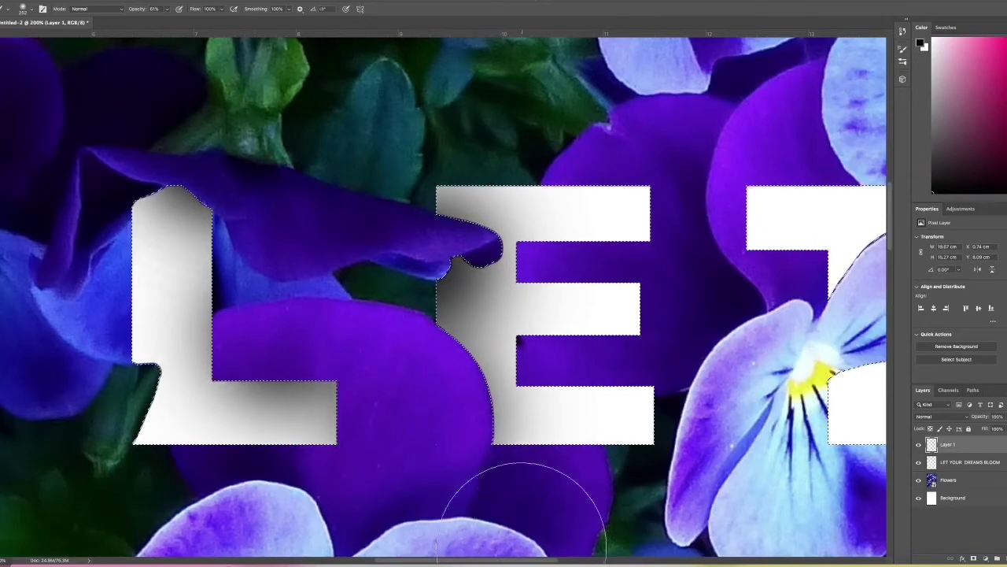
pyautogui.click(495, 450)
pyautogui.hscroll(5, 504, 551)
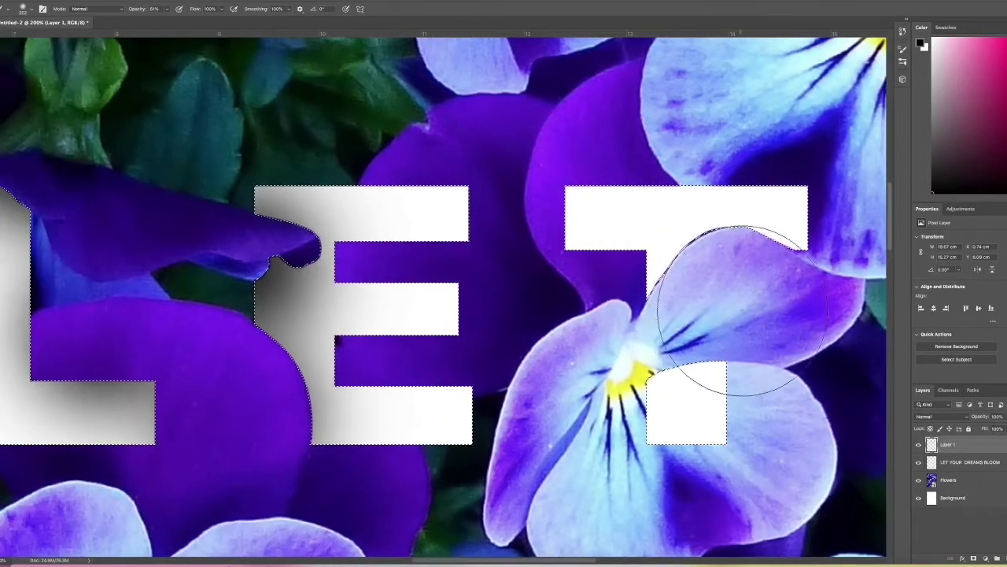
pyautogui.click(732, 311)
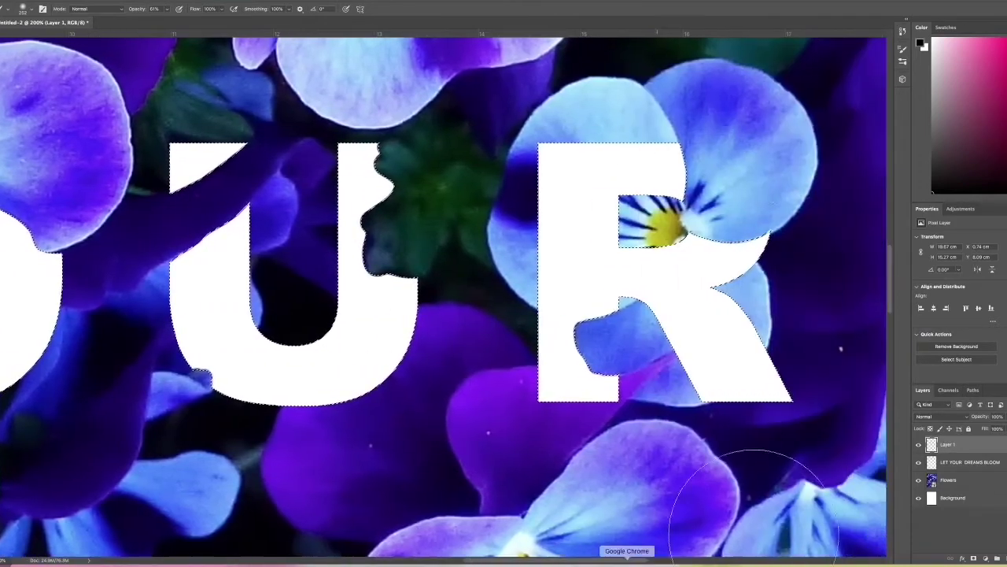
# Shade the R and U under the petals, reducing the brush size to 87.
pyautogui.moveTo(669, 177)
pyautogui.mouseDown()
pyautogui.moveTo(751, 157)
pyautogui.moveTo(607, 348)
pyautogui.moveTo(625, 360)
pyautogui.moveTo(598, 370)
pyautogui.mouseUp()
pyautogui.moveTo(502, 562); pyautogui.dragTo(472, 562)
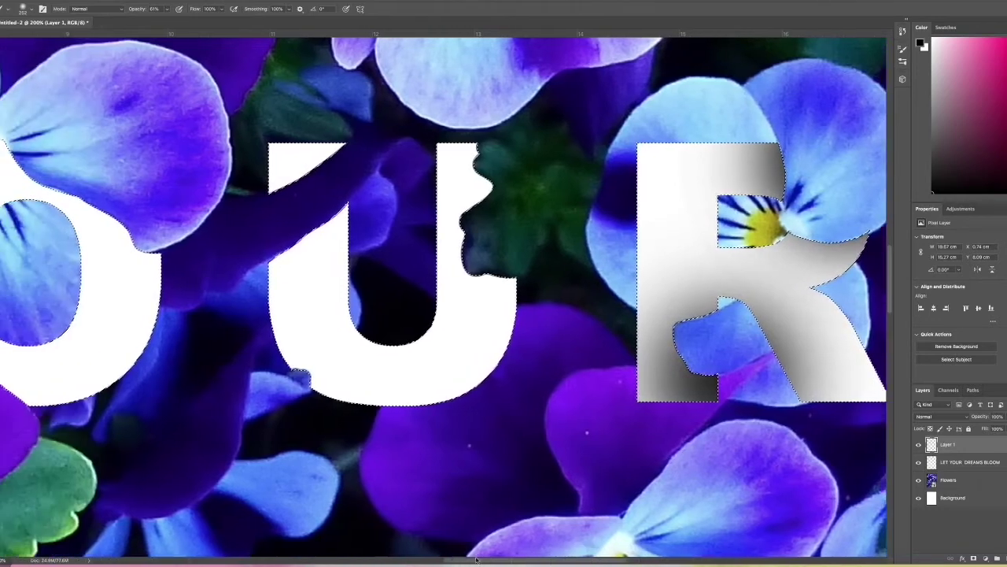
pyautogui.moveTo(607, 213); pyautogui.dragTo(611, 197)
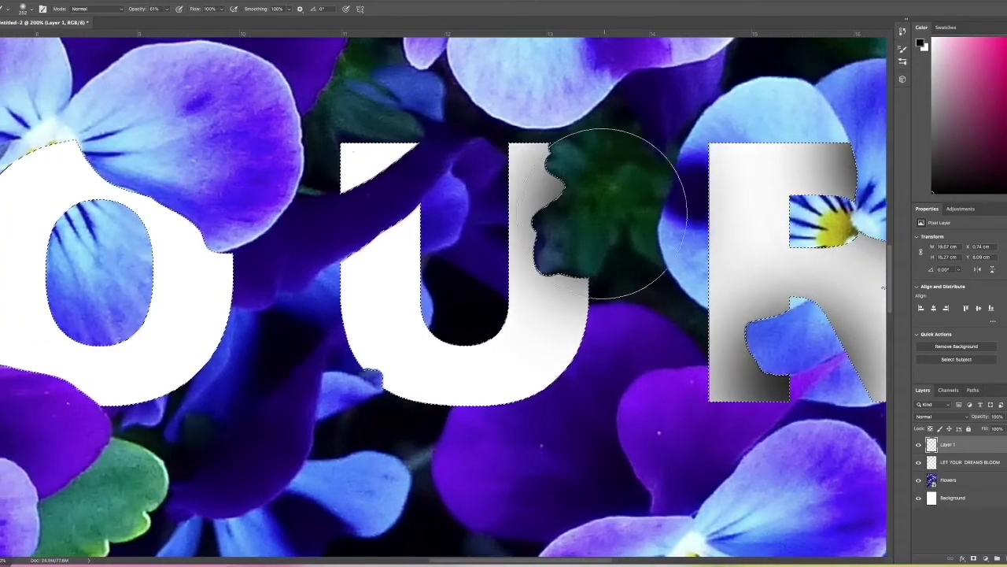
pyautogui.click(22, 8)
pyautogui.moveTo(71, 25); pyautogui.dragTo(32, 25)
pyautogui.moveTo(416, 163); pyautogui.dragTo(342, 238)
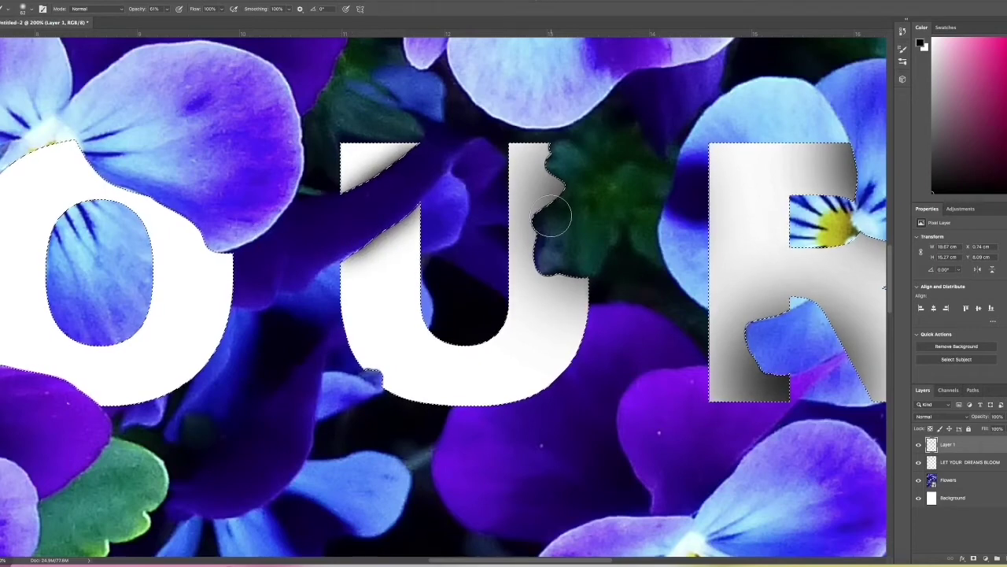
pyautogui.moveTo(484, 561); pyautogui.dragTo(432, 560)
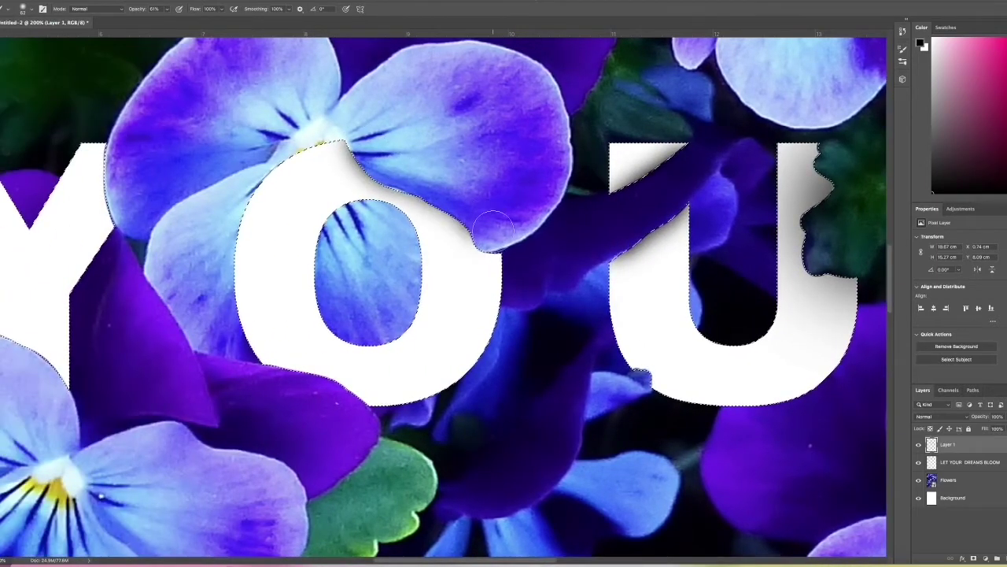
# Shade the upper-right edges of the O and Y beneath the petals.
pyautogui.moveTo(495, 229); pyautogui.dragTo(478, 215)
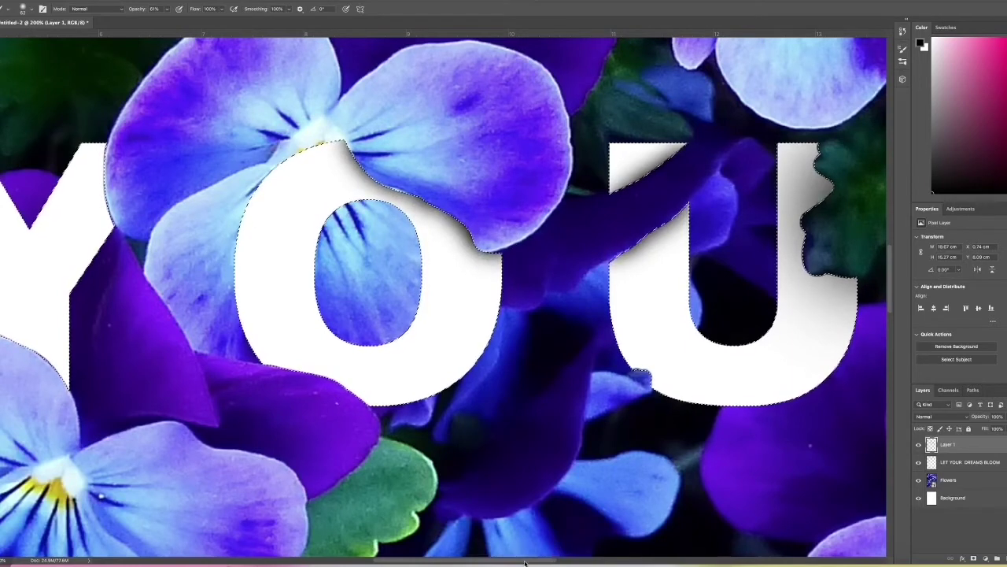
pyautogui.moveTo(517, 560); pyautogui.dragTo(451, 560)
pyautogui.moveTo(460, 163); pyautogui.dragTo(458, 157)
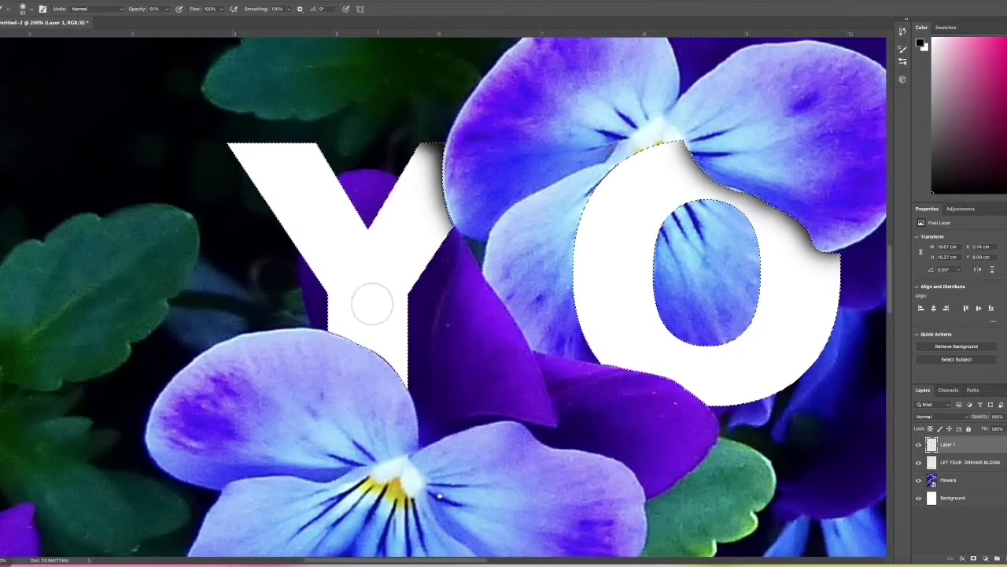
pyautogui.scroll(-5, 429, 472)
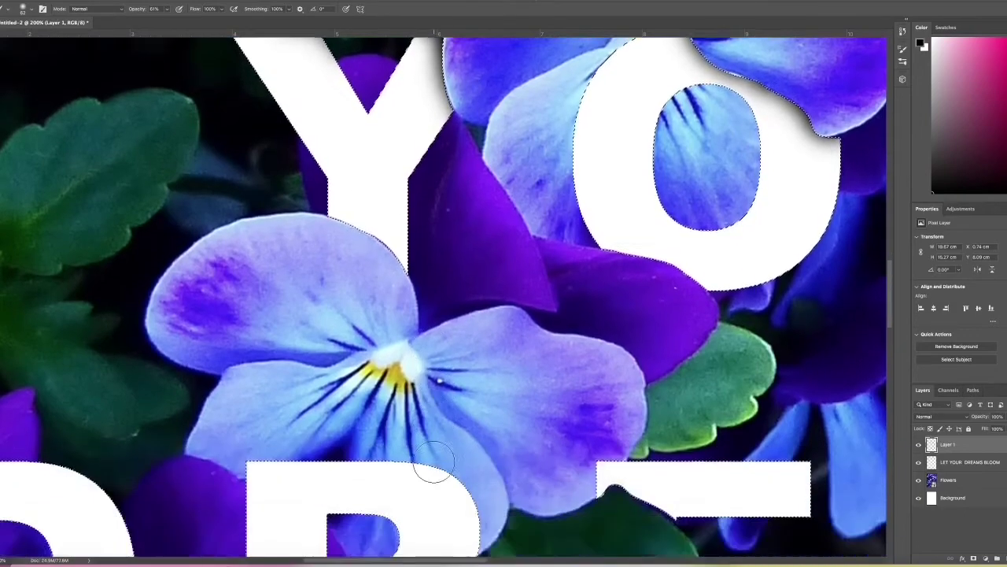
pyautogui.hscroll(-5, 182, 171)
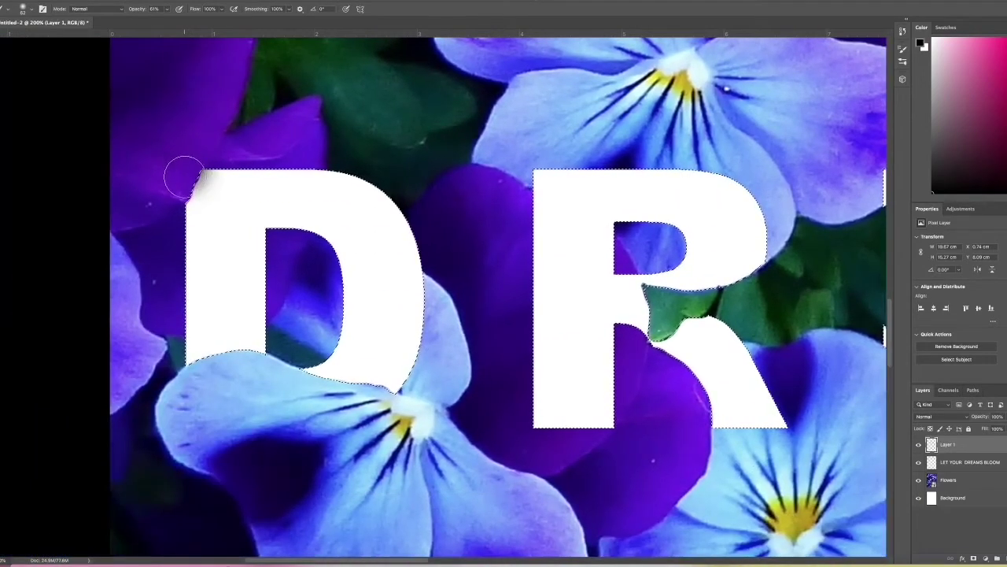
# Shade the R and E of DREAMS under the leaf, undoing a stroke inside the D.
pyautogui.moveTo(253, 230); pyautogui.dragTo(272, 246)
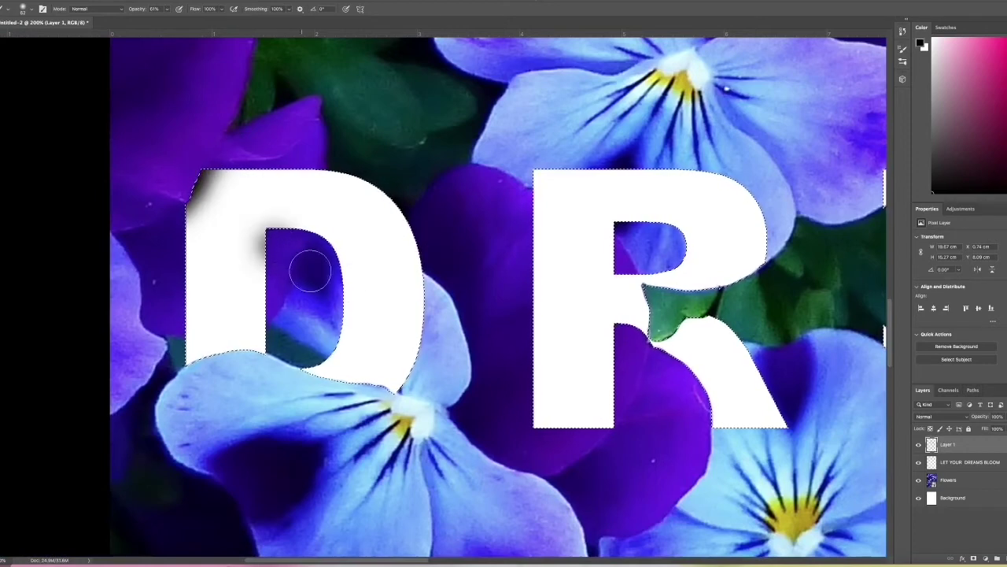
pyautogui.hotkey('ctrl', 'z')
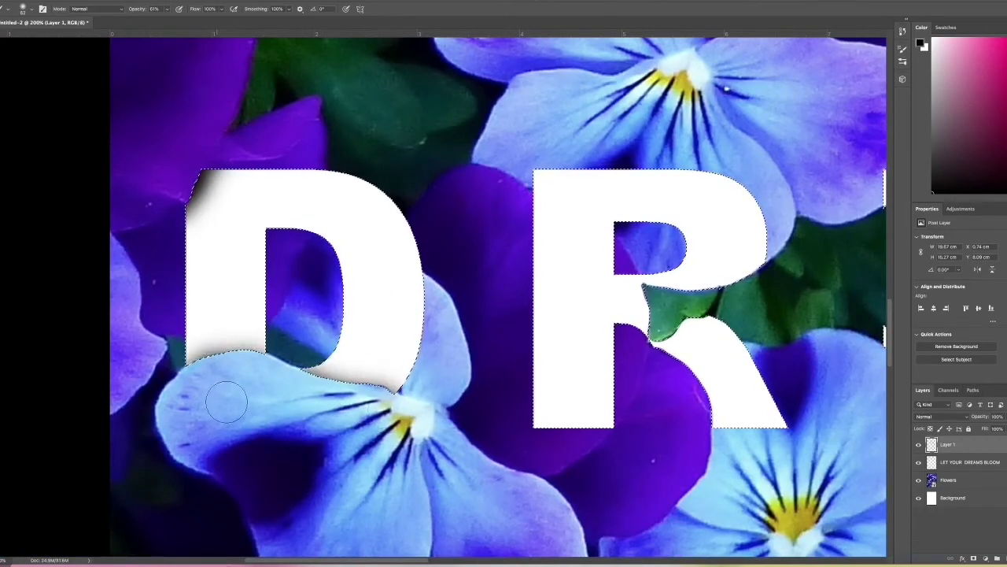
pyautogui.hscroll(5, 459, 301)
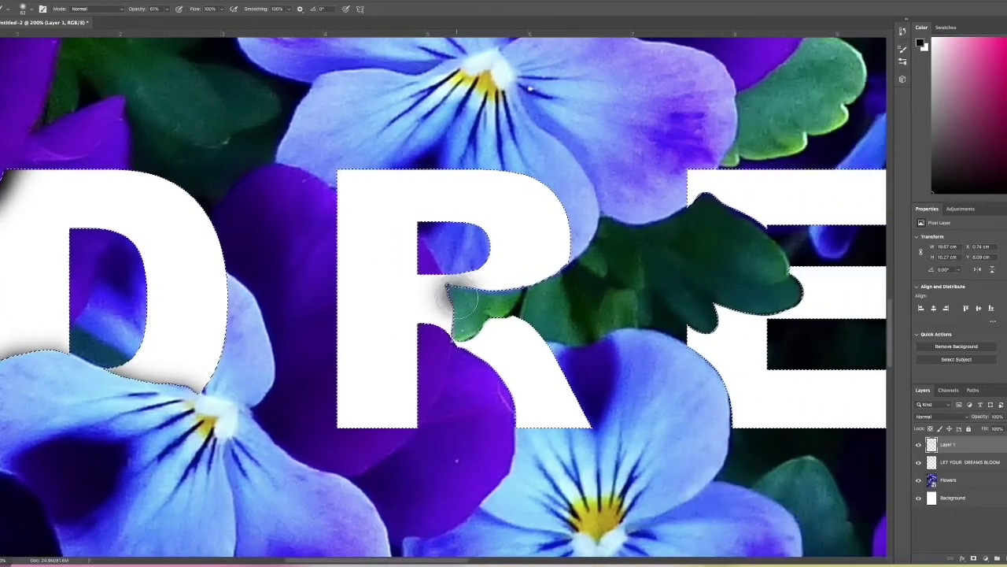
pyautogui.moveTo(467, 313)
pyautogui.mouseDown()
pyautogui.moveTo(508, 295)
pyautogui.moveTo(529, 305)
pyautogui.mouseUp()
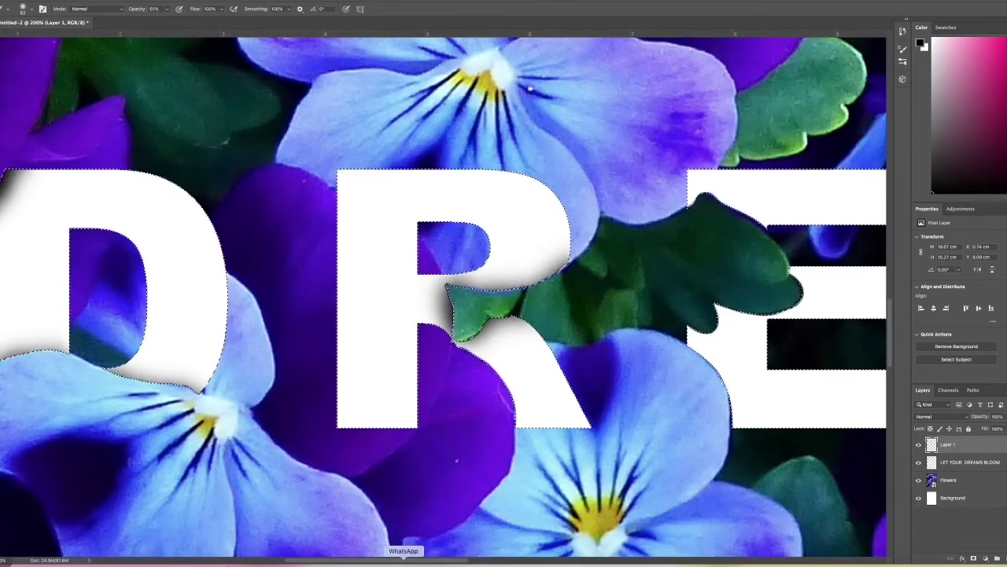
pyautogui.moveTo(397, 559); pyautogui.dragTo(449, 560)
pyautogui.moveTo(468, 214)
pyautogui.mouseDown()
pyautogui.moveTo(499, 229)
pyautogui.moveTo(519, 282)
pyautogui.moveTo(535, 288)
pyautogui.moveTo(522, 297)
pyautogui.mouseUp()
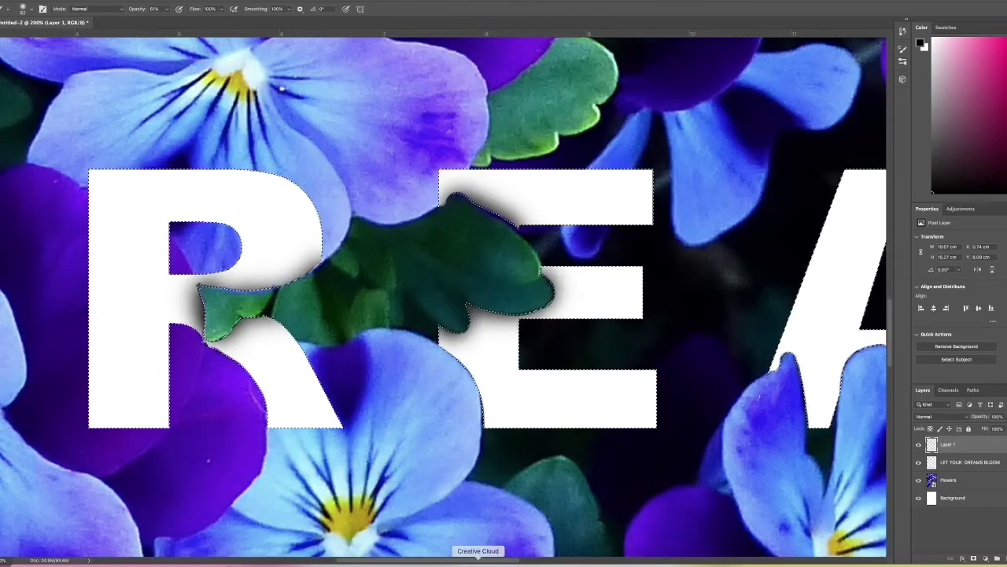
# Move along DREAMS, paint the petal back over the M's top, and add further shading.
pyautogui.hscroll(2, 173, 331)
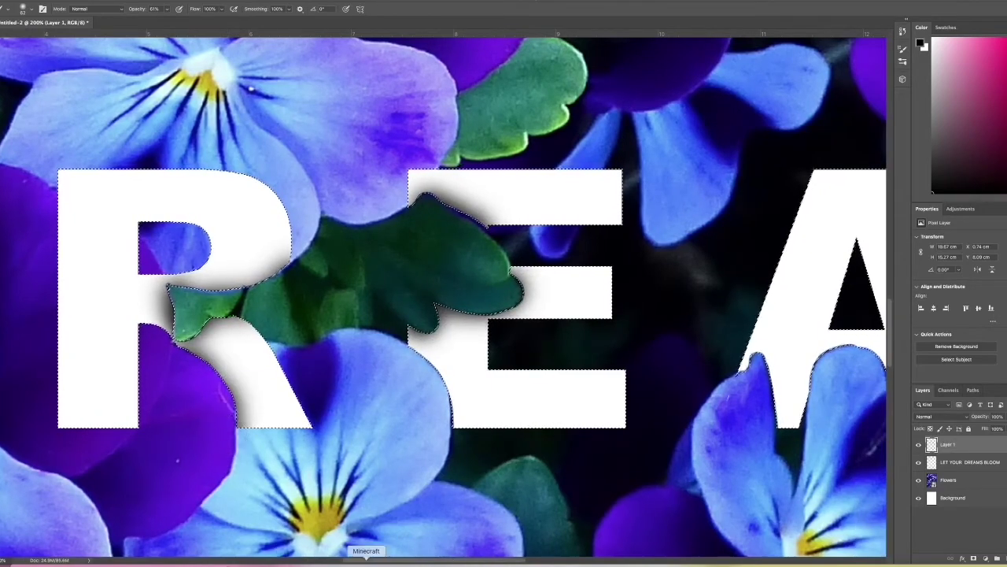
pyautogui.hscroll(10, 472, 355)
pyautogui.hscroll(2, 470, 376)
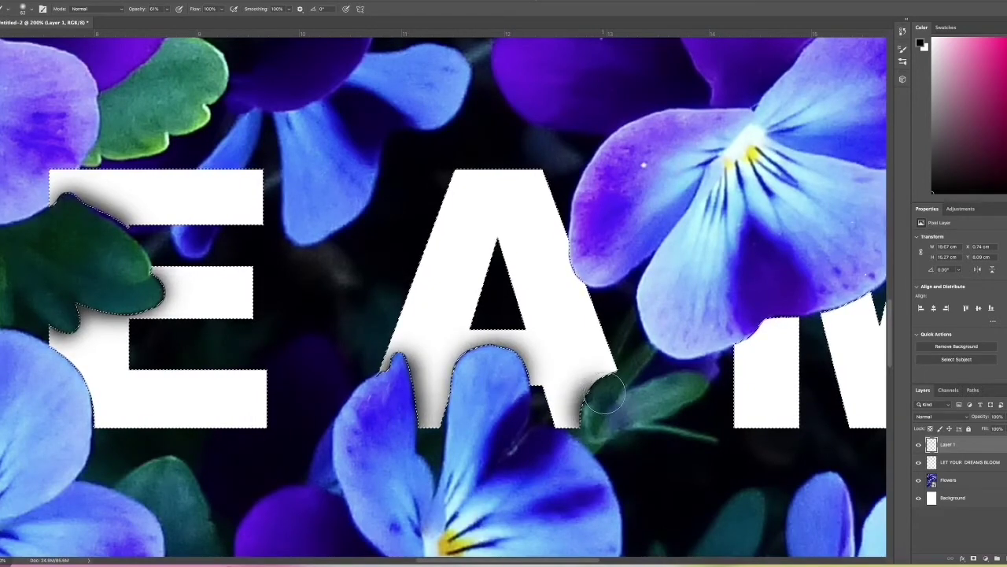
pyautogui.hscroll(6, 511, 433)
pyautogui.hscroll(6, 393, 247)
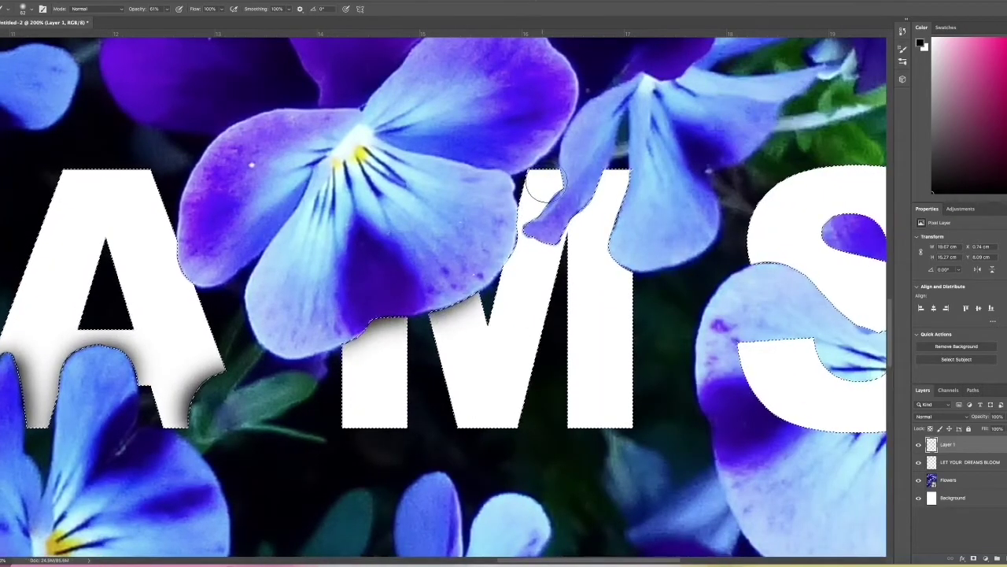
pyautogui.moveTo(544, 216); pyautogui.dragTo(574, 183)
pyautogui.moveTo(541, 237); pyautogui.dragTo(579, 200)
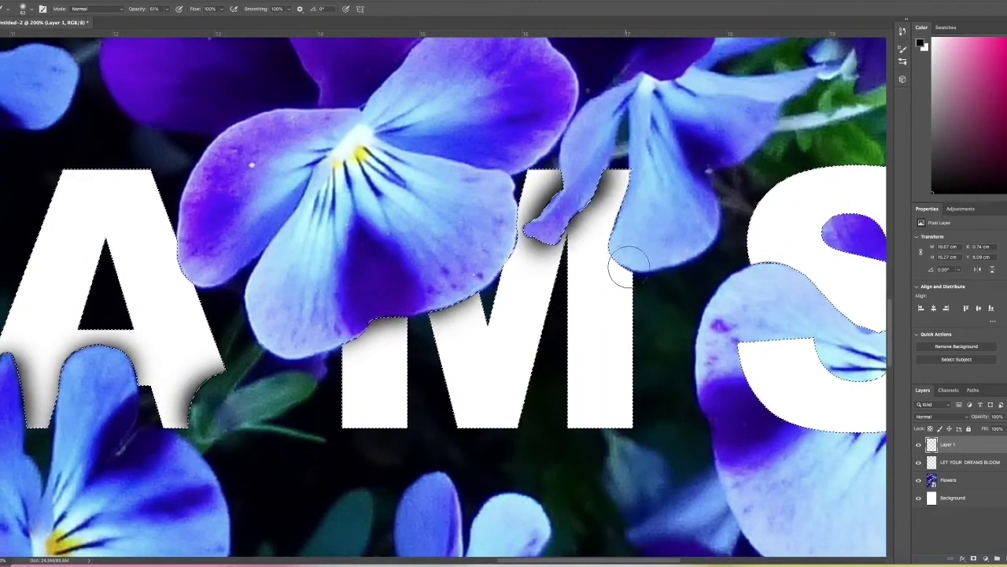
pyautogui.moveTo(629, 268); pyautogui.dragTo(641, 252)
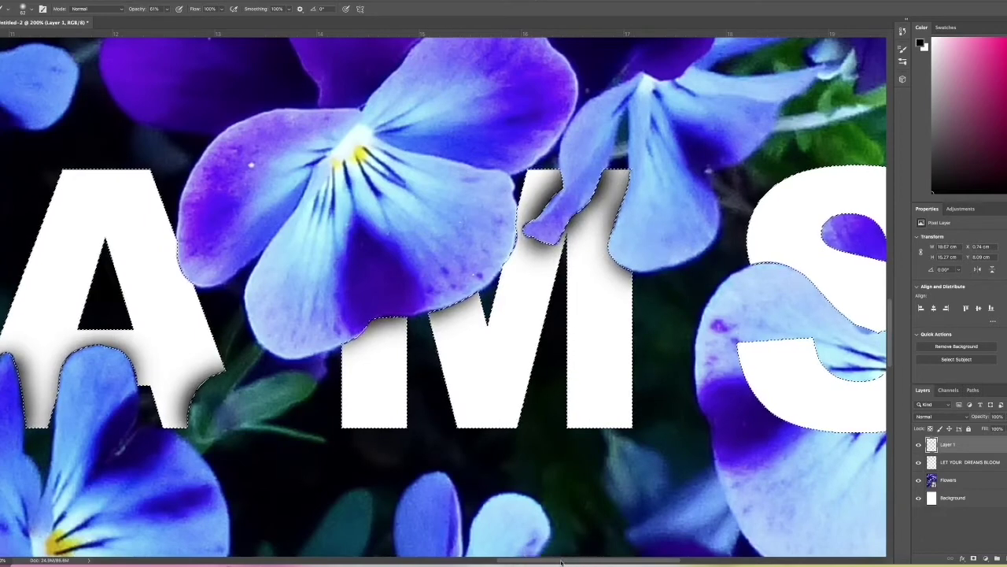
pyautogui.moveTo(561, 562); pyautogui.dragTo(633, 562)
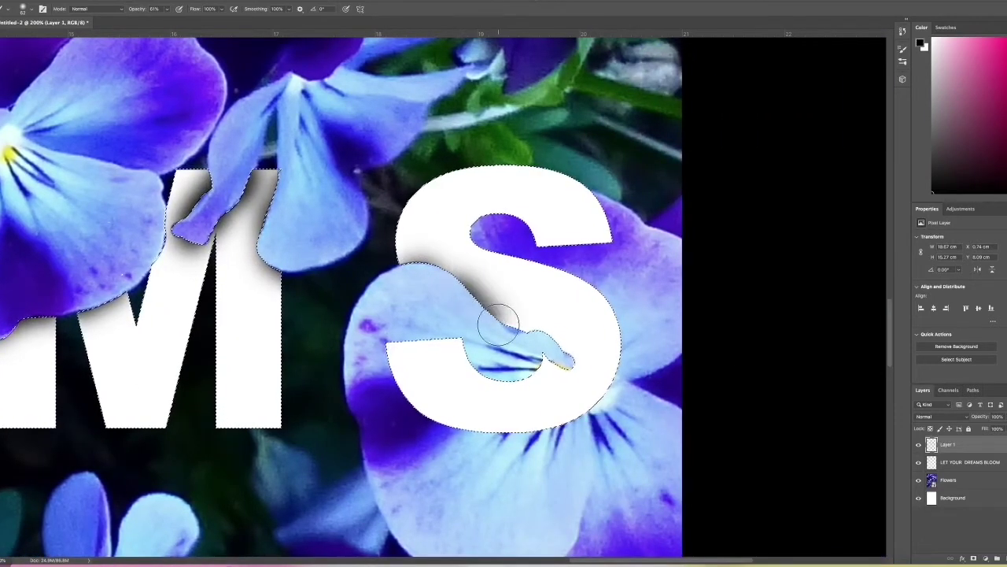
# Darken shadows under the petal inside the S and under the leaf on the M.
pyautogui.moveTo(499, 324)
pyautogui.mouseDown()
pyautogui.moveTo(551, 349)
pyautogui.moveTo(517, 371)
pyautogui.moveTo(470, 346)
pyautogui.mouseUp()
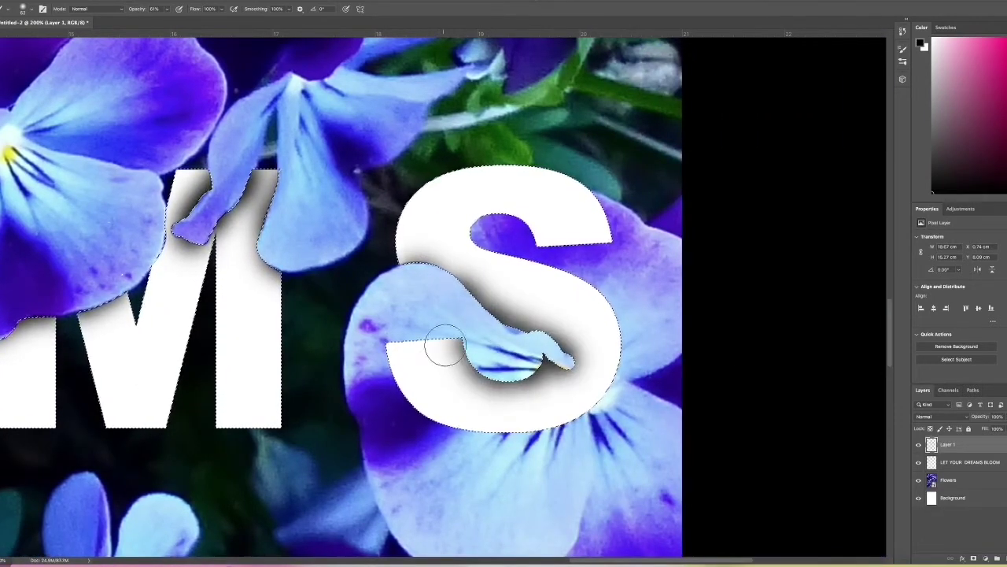
pyautogui.scroll(-2, 543, 442)
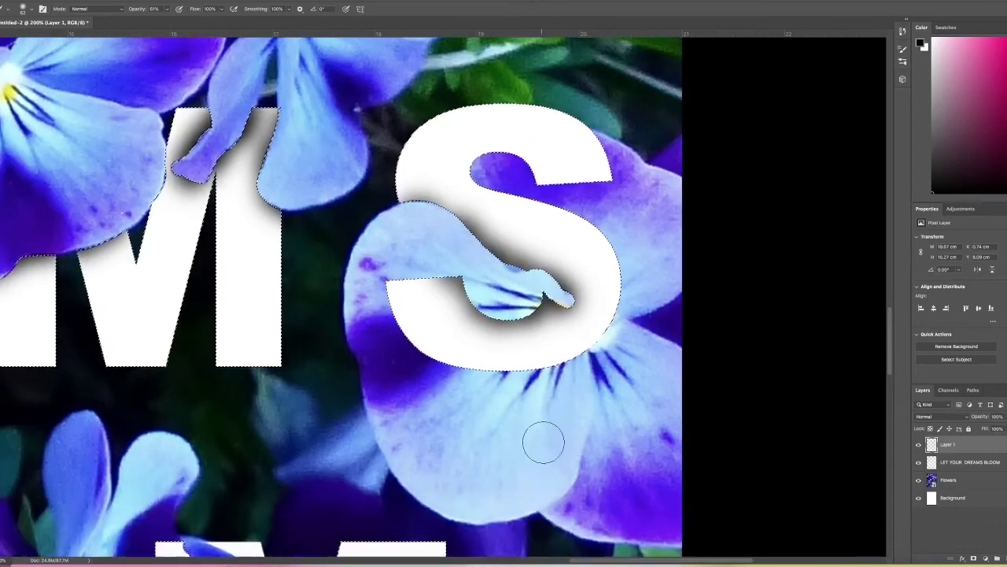
pyautogui.scroll(4, 543, 442)
pyautogui.hscroll(-5, 543, 442)
pyautogui.scroll(-1, 551, 461)
pyautogui.moveTo(439, 290)
pyautogui.mouseDown()
pyautogui.moveTo(425, 275)
pyautogui.moveTo(401, 287)
pyautogui.mouseUp()
pyautogui.moveTo(398, 386); pyautogui.dragTo(390, 411)
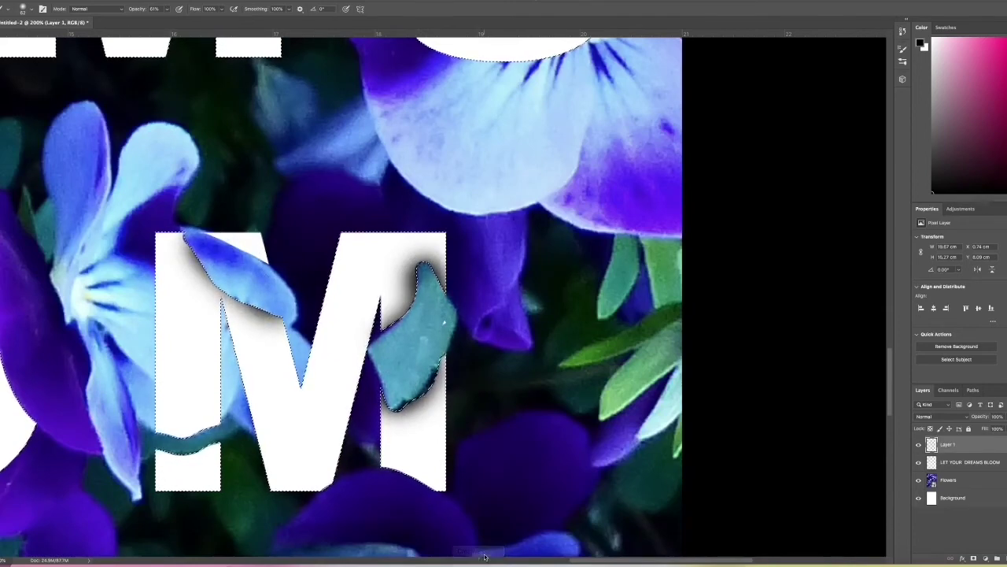
# Shade along the petals crossing both O's of BLOOM.
pyautogui.hscroll(-6, 472, 555)
pyautogui.hscroll(-1, 472, 559)
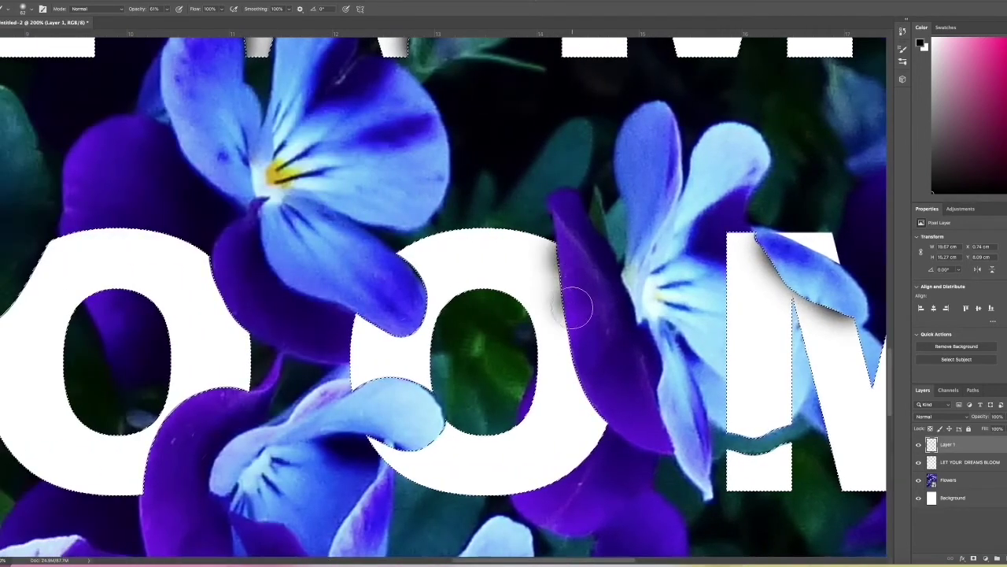
pyautogui.moveTo(576, 307)
pyautogui.mouseDown()
pyautogui.moveTo(603, 386)
pyautogui.moveTo(596, 405)
pyautogui.mouseUp()
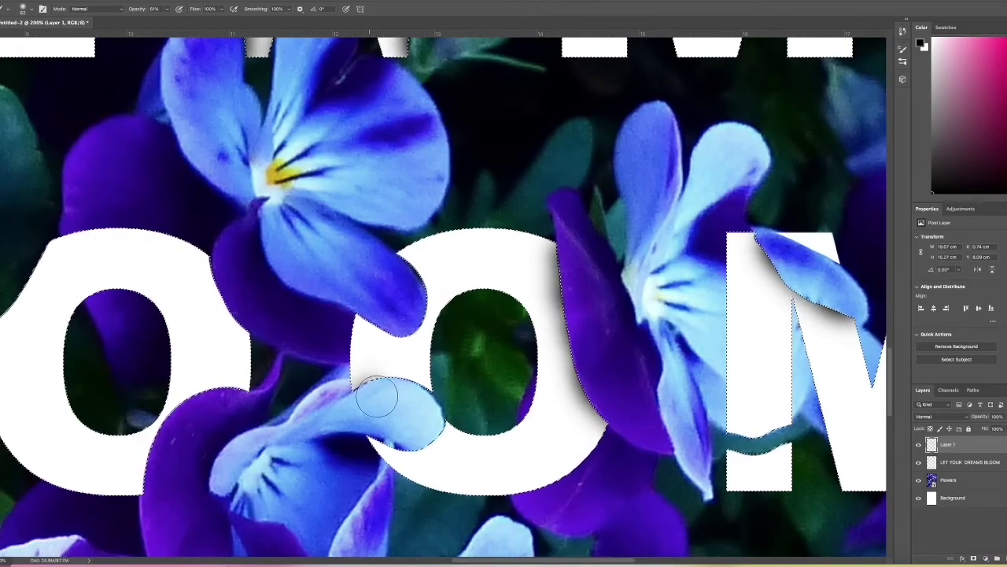
pyautogui.moveTo(419, 427)
pyautogui.mouseDown()
pyautogui.moveTo(378, 449)
pyautogui.moveTo(440, 441)
pyautogui.mouseUp()
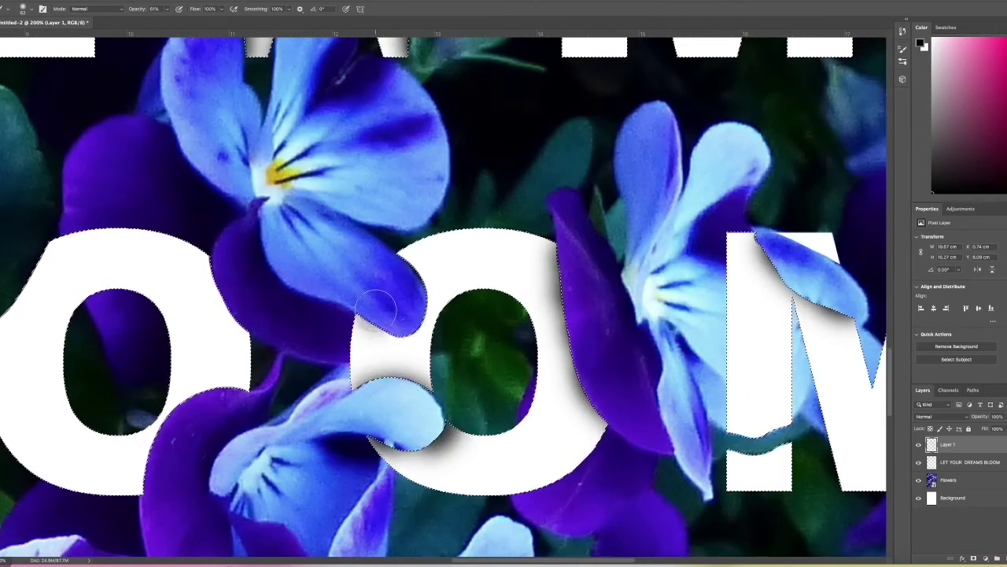
pyautogui.moveTo(358, 338); pyautogui.dragTo(409, 299)
pyautogui.hscroll(-7, 472, 355)
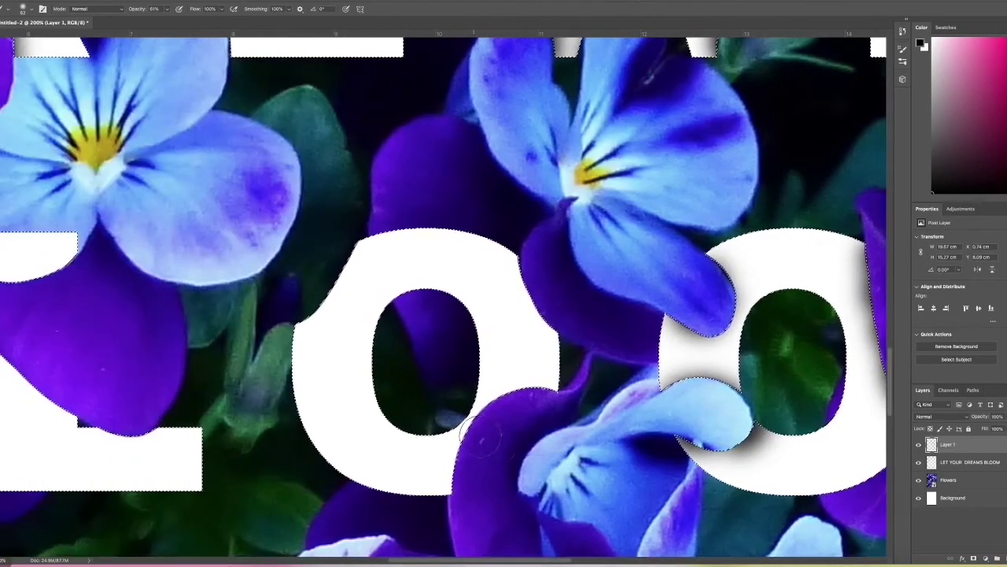
pyautogui.moveTo(516, 402)
pyautogui.mouseDown()
pyautogui.moveTo(467, 461)
pyautogui.moveTo(461, 504)
pyautogui.mouseUp()
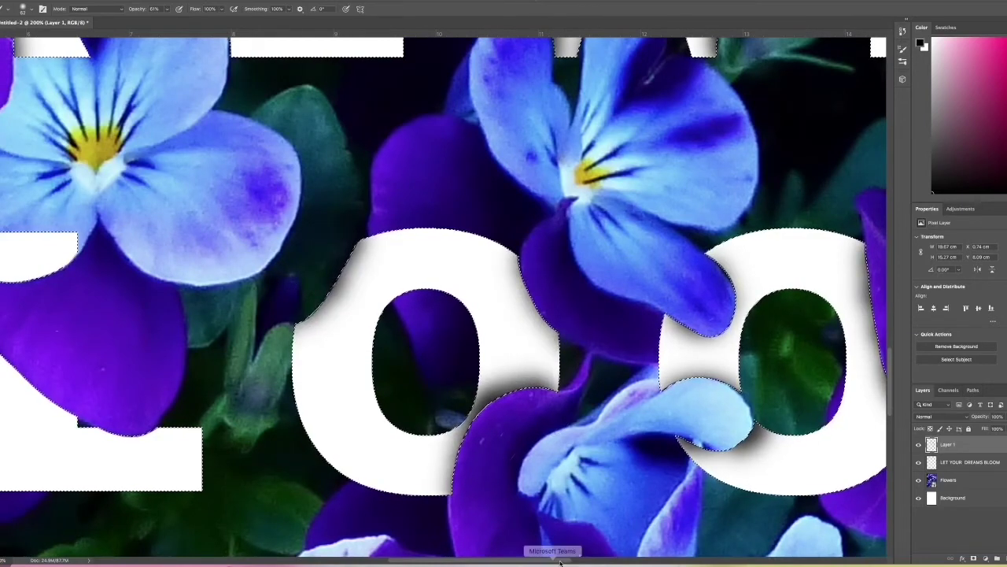
# Shade the L and B of BLOOM where petals cross them.
pyautogui.hscroll(-5, 553, 551)
pyautogui.hscroll(-6, 461, 265)
pyautogui.moveTo(460, 265); pyautogui.dragTo(532, 279)
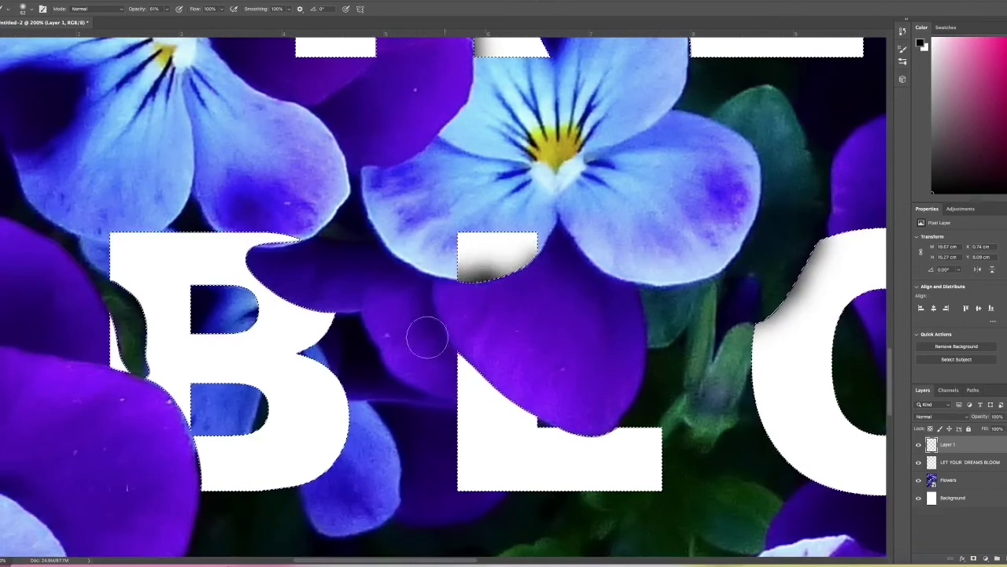
pyautogui.moveTo(465, 350)
pyautogui.mouseDown()
pyautogui.moveTo(603, 411)
pyautogui.moveTo(517, 367)
pyautogui.moveTo(543, 410)
pyautogui.mouseUp()
pyautogui.moveTo(270, 265)
pyautogui.mouseDown()
pyautogui.moveTo(275, 255)
pyautogui.moveTo(299, 293)
pyautogui.mouseUp()
pyautogui.moveTo(118, 259)
pyautogui.mouseDown()
pyautogui.moveTo(150, 404)
pyautogui.moveTo(143, 400)
pyautogui.mouseUp()
# Fit the whole poster on screen and deselect the lettering.
pyautogui.press('z')
pyautogui.rightClick(463, 268)
pyautogui.click(477, 275)
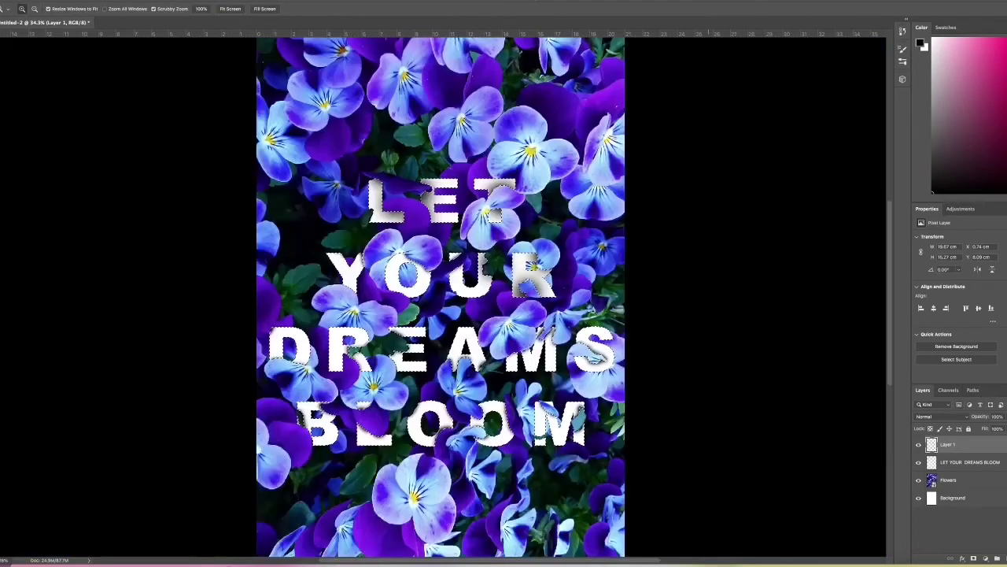
pyautogui.hotkey('ctrl', 'd')
pyautogui.press('w')
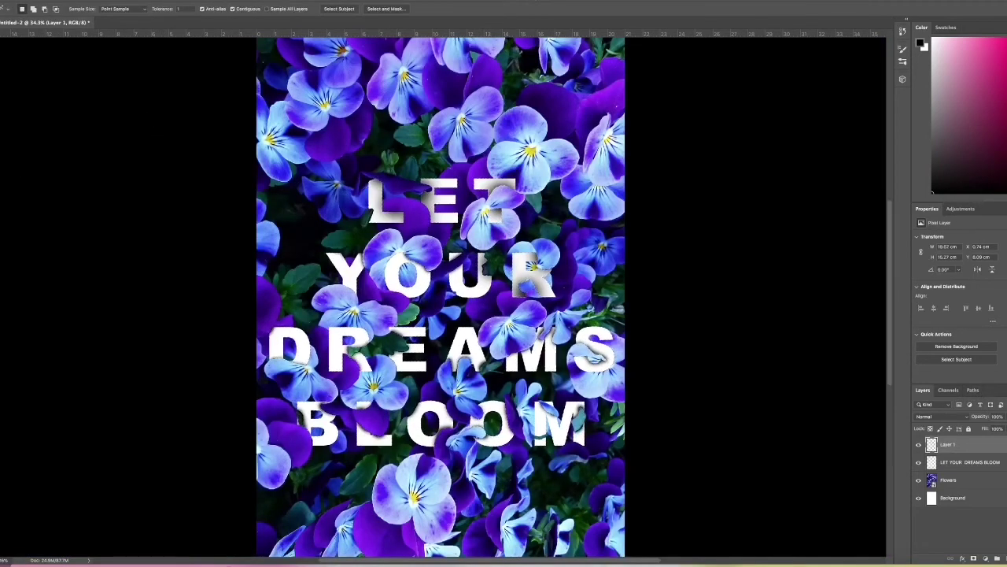
# Add a Color Balance adjustment on Flowers, pushing midtones toward red and slightly toward green.
pyautogui.click(981, 480)
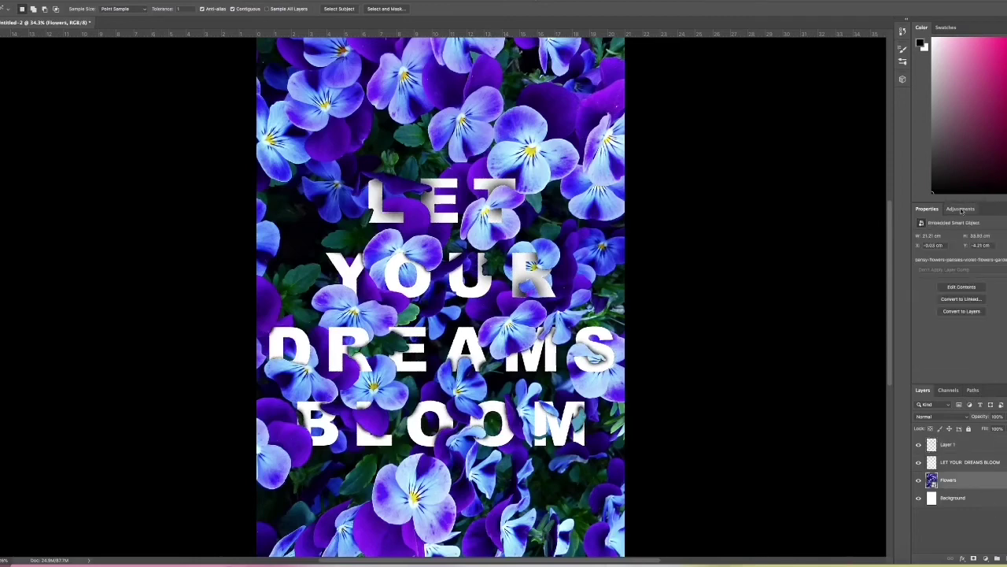
pyautogui.click(960, 208)
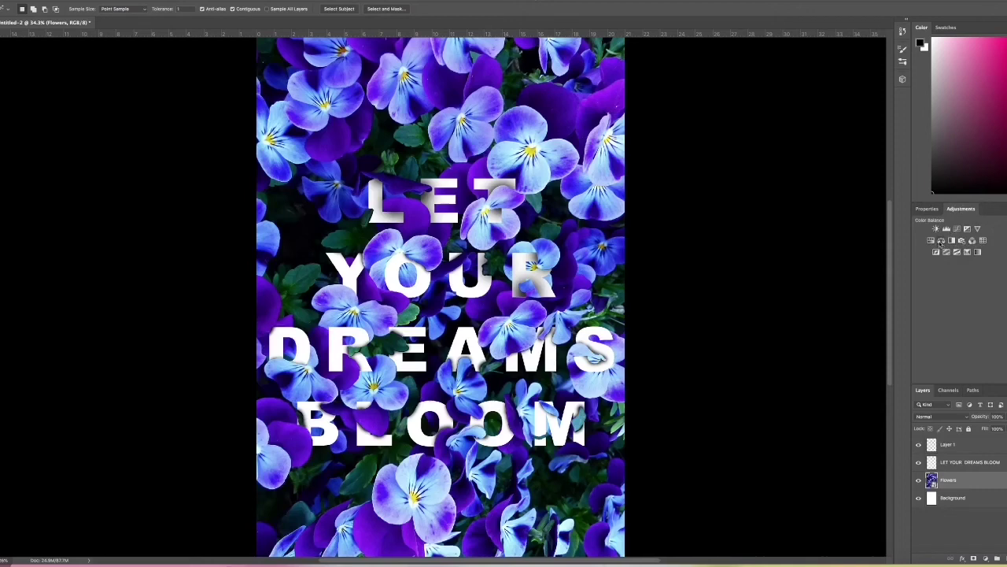
pyautogui.click(941, 241)
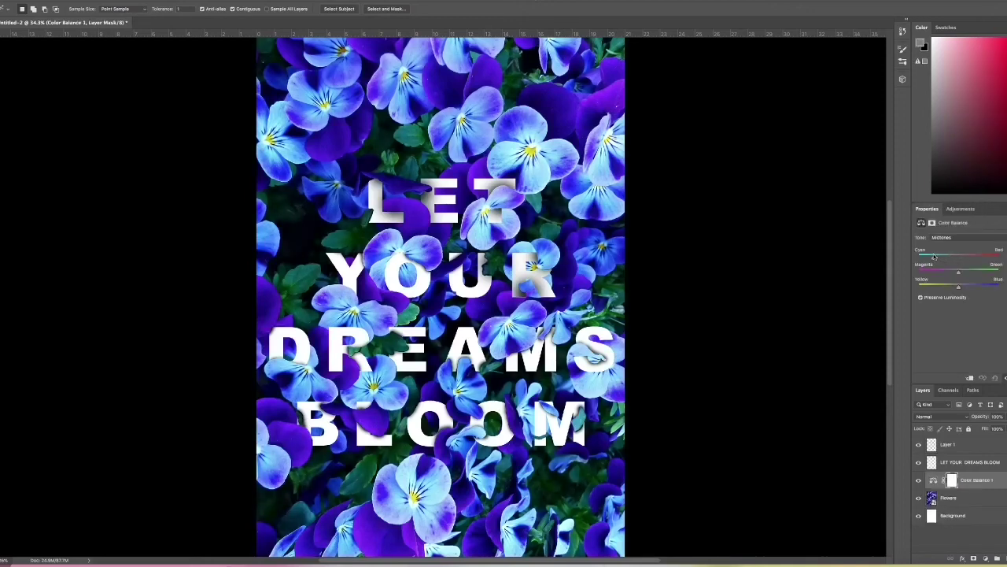
pyautogui.moveTo(934, 256); pyautogui.dragTo(990, 254)
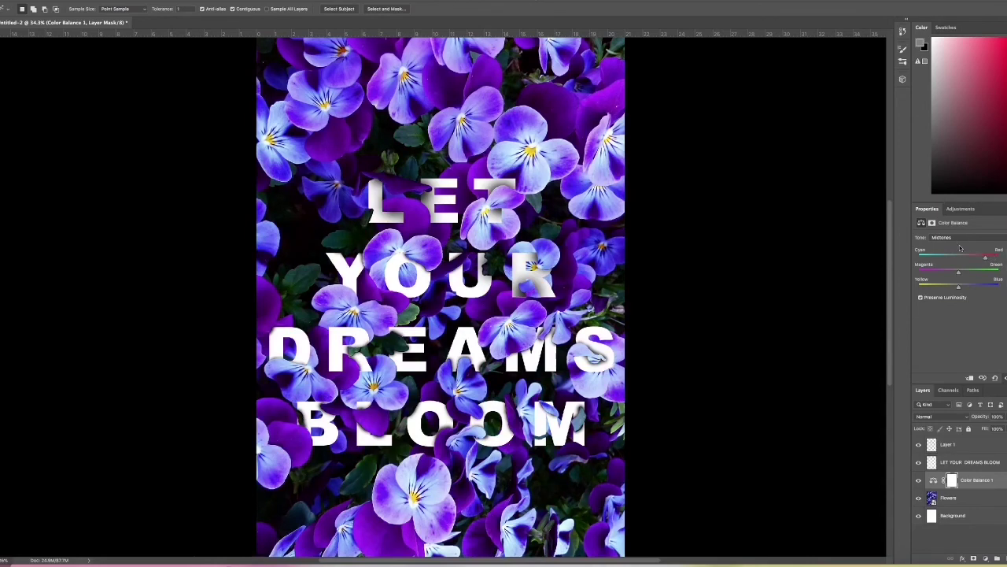
pyautogui.moveTo(962, 274)
pyautogui.mouseDown()
pyautogui.moveTo(981, 273)
pyautogui.moveTo(928, 275)
pyautogui.moveTo(956, 276)
pyautogui.mouseUp()
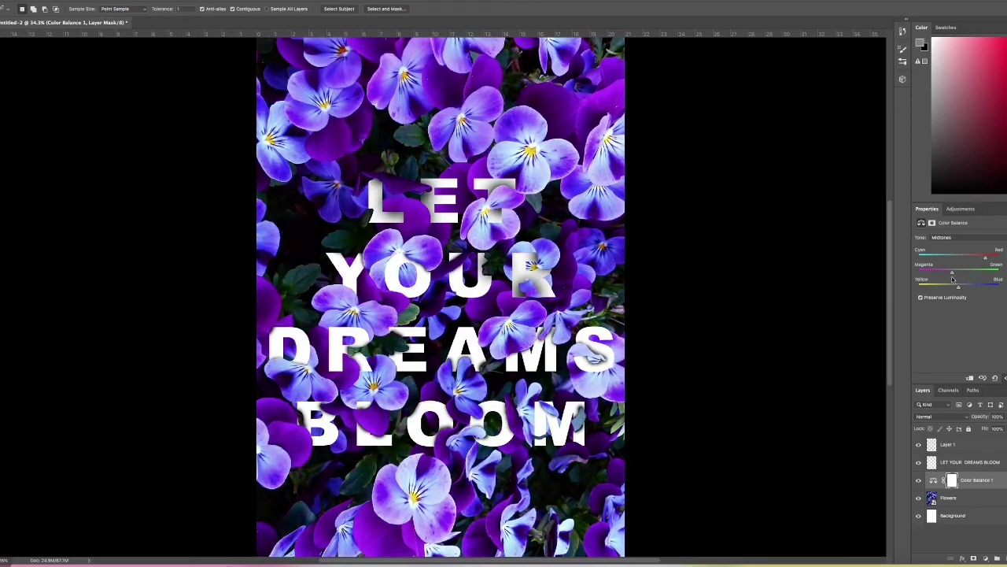